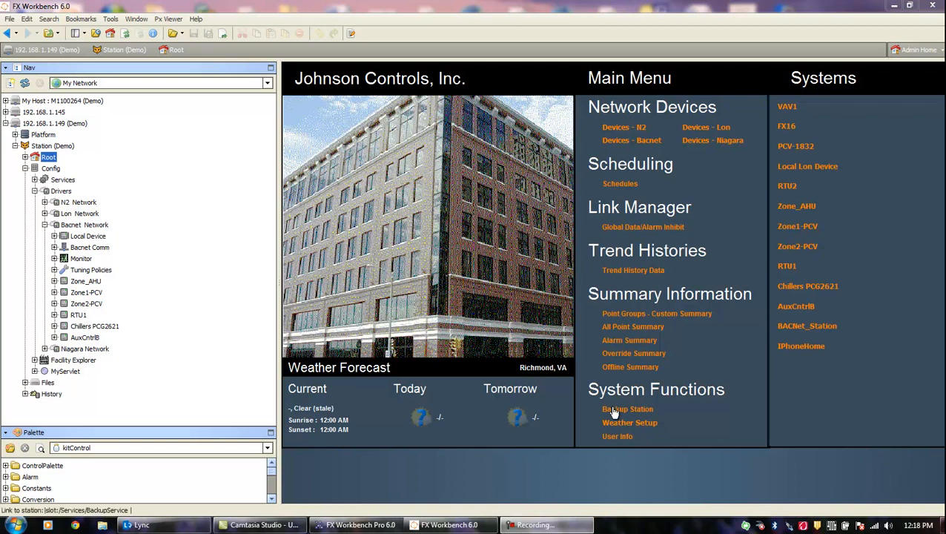
- Open the Zone1-PCV VAV box graphic from the station tree
click(94, 284)
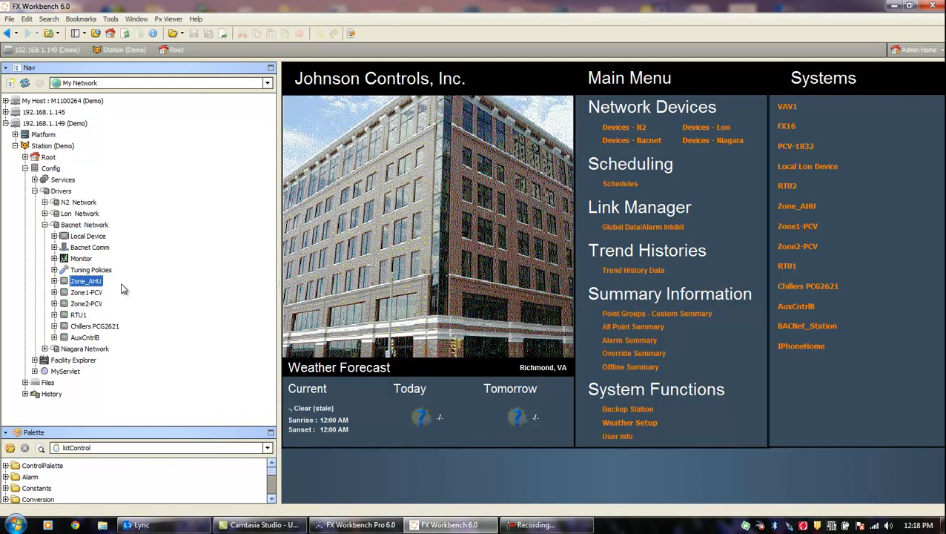
double_click(104, 293)
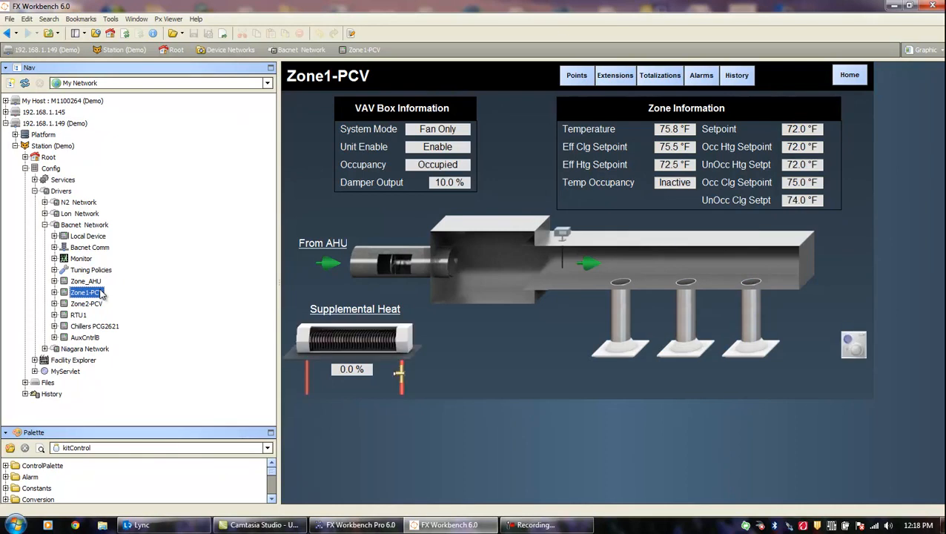
click(98, 305)
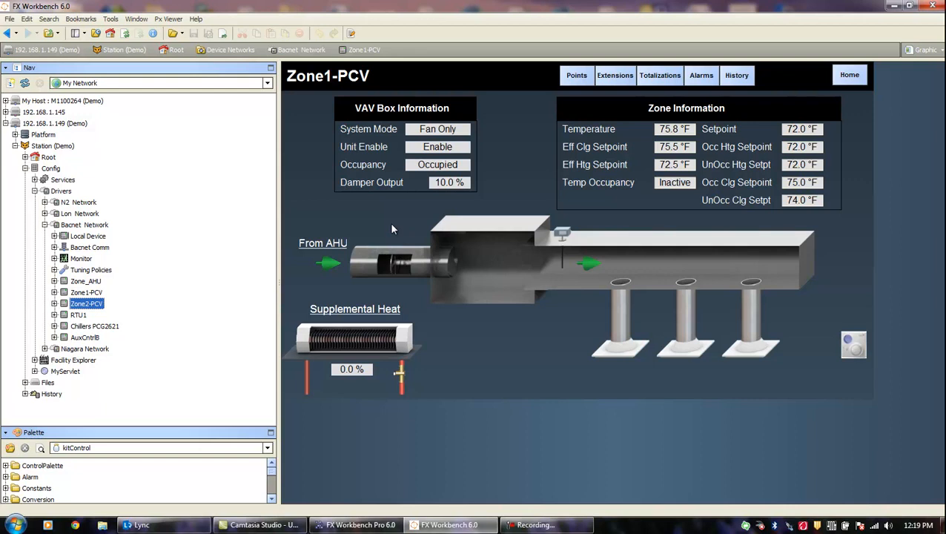
- Review Zone1-PCV's point list, point extensions and totalization summary, returning to the graphic after each
click(575, 76)
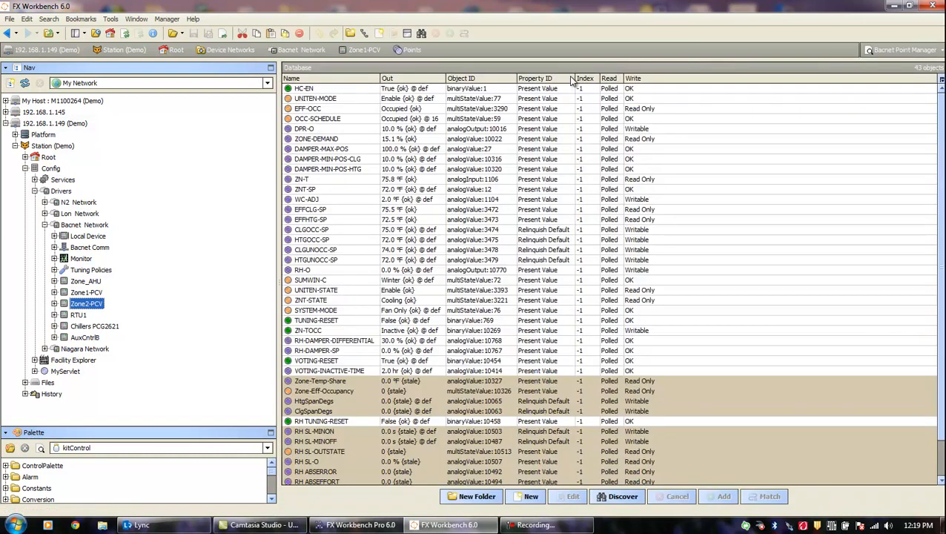
click(7, 34)
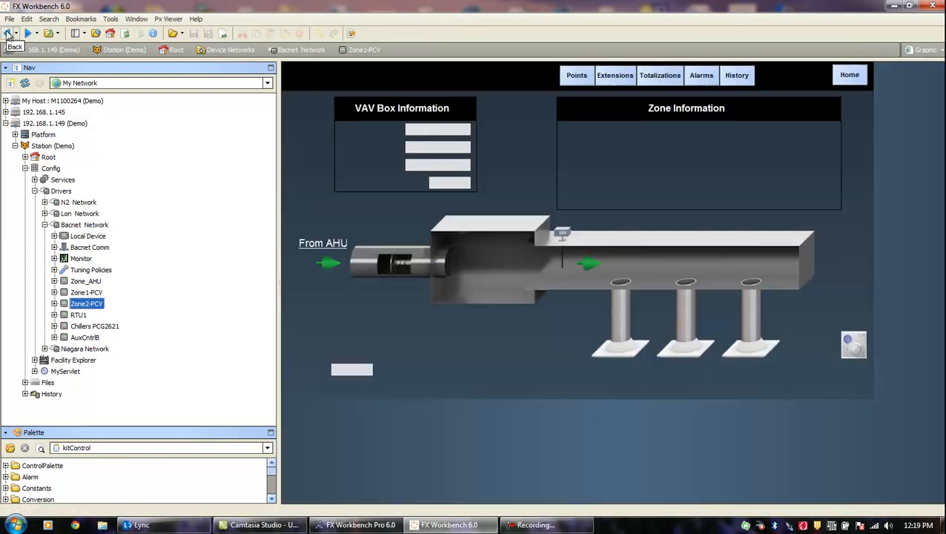
click(608, 77)
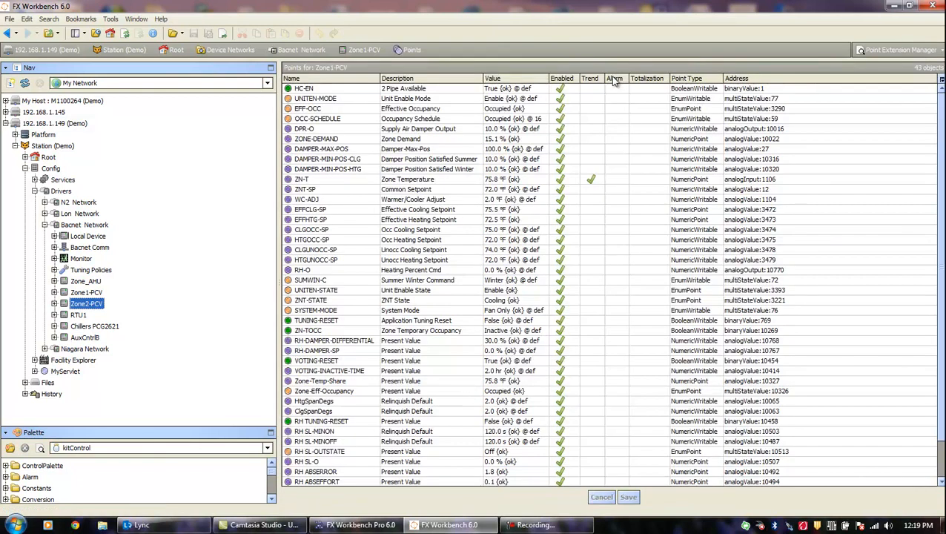
click(7, 34)
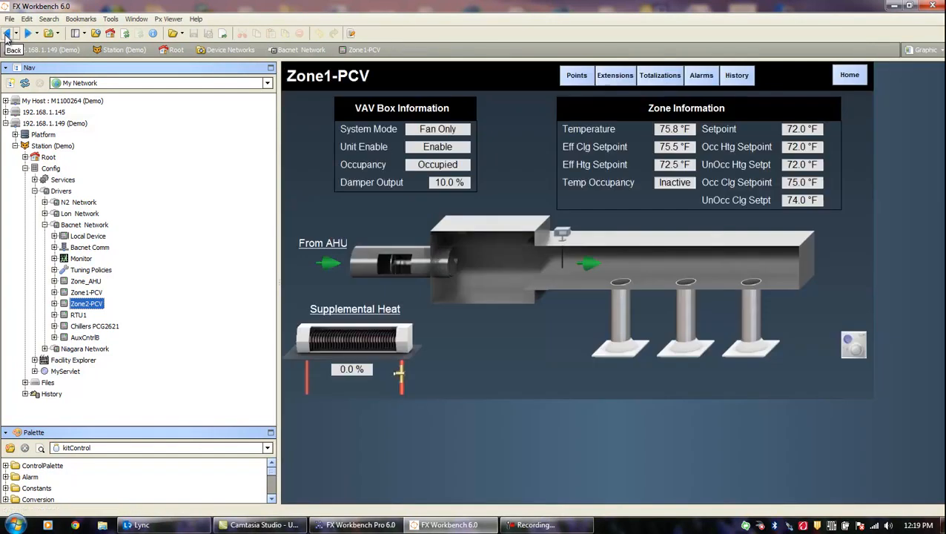
click(660, 75)
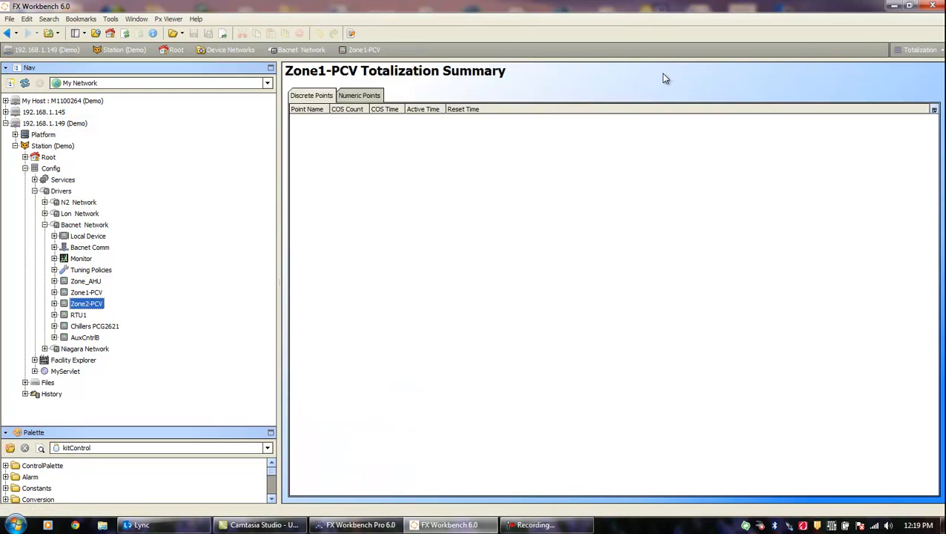
click(7, 35)
- Check Zone1-PCV's alarm console and history chart builder, then go to the station home page
click(697, 78)
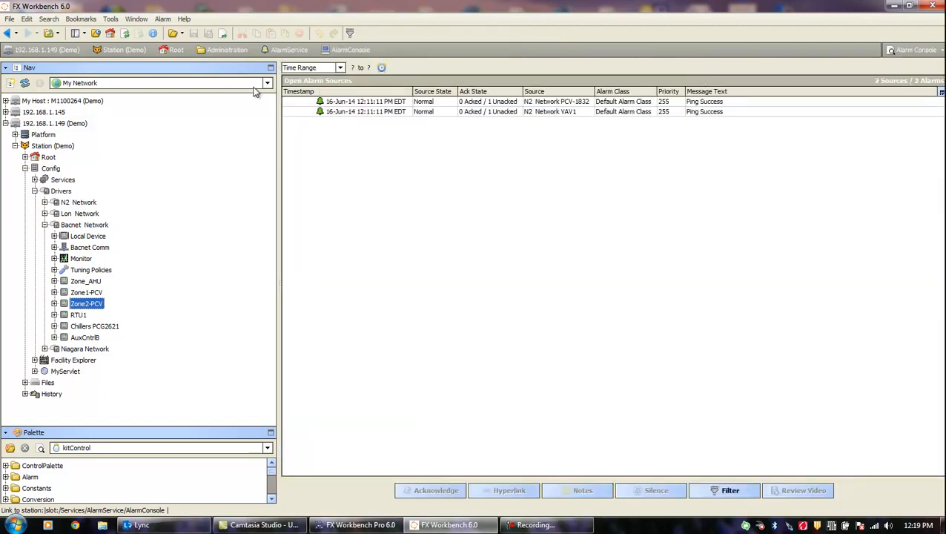
click(9, 34)
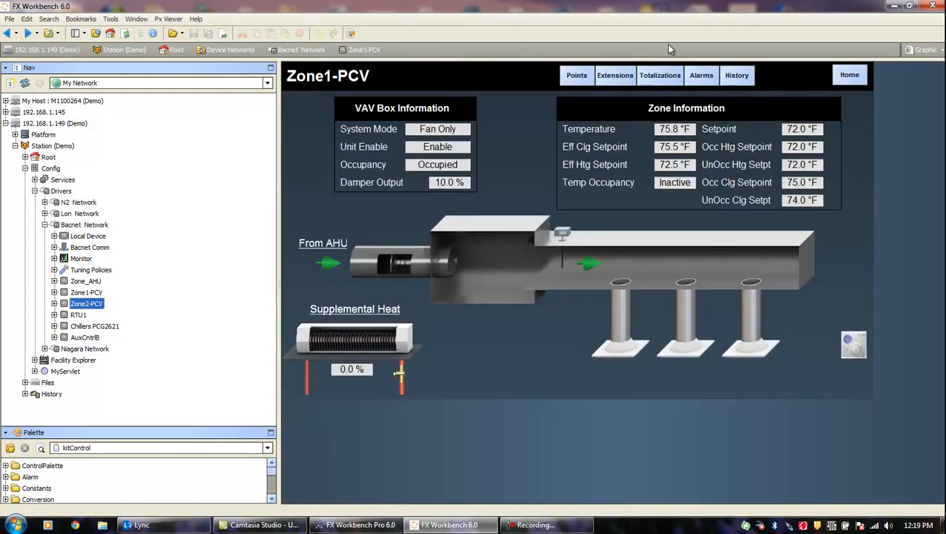
click(740, 76)
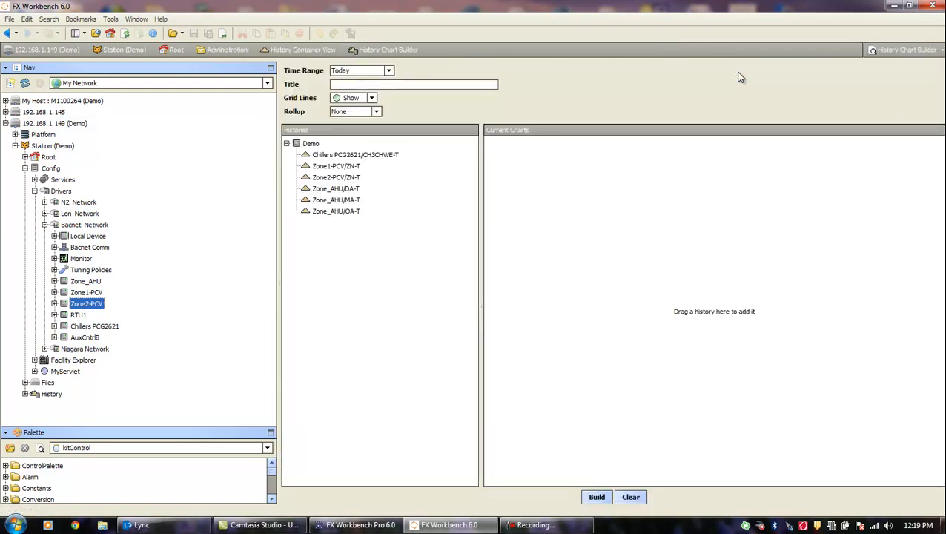
click(8, 34)
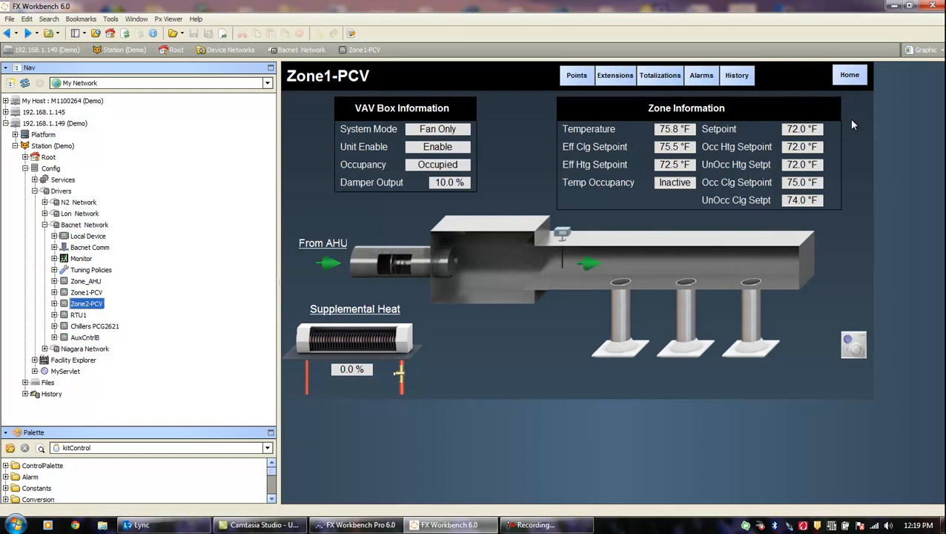
click(850, 77)
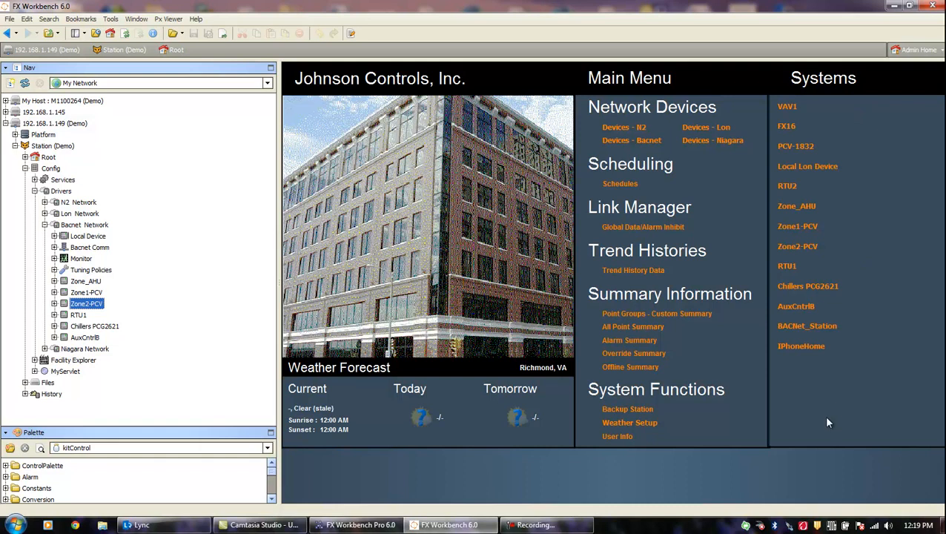
- Open Zone1-PCV from the Systems list, then expand Facility Explorer and its Custom Control folder
click(793, 232)
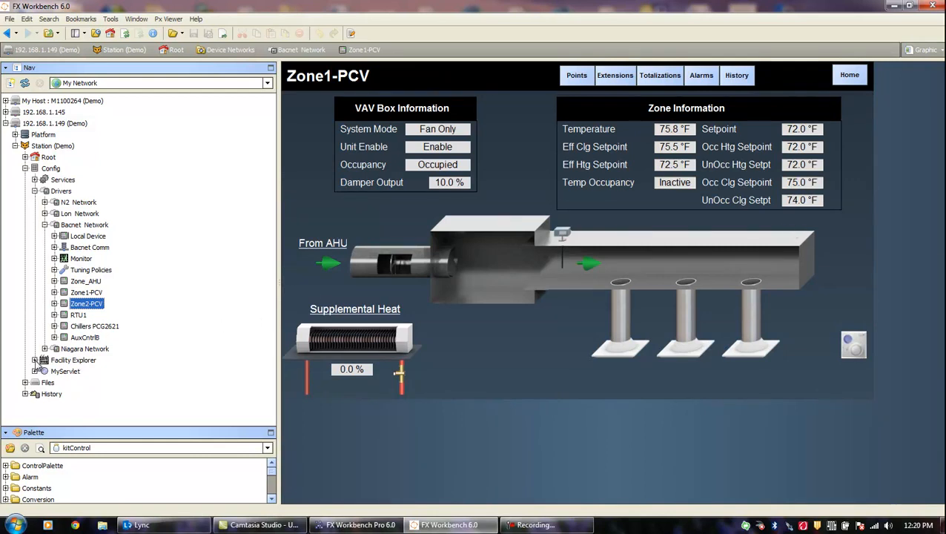
click(35, 361)
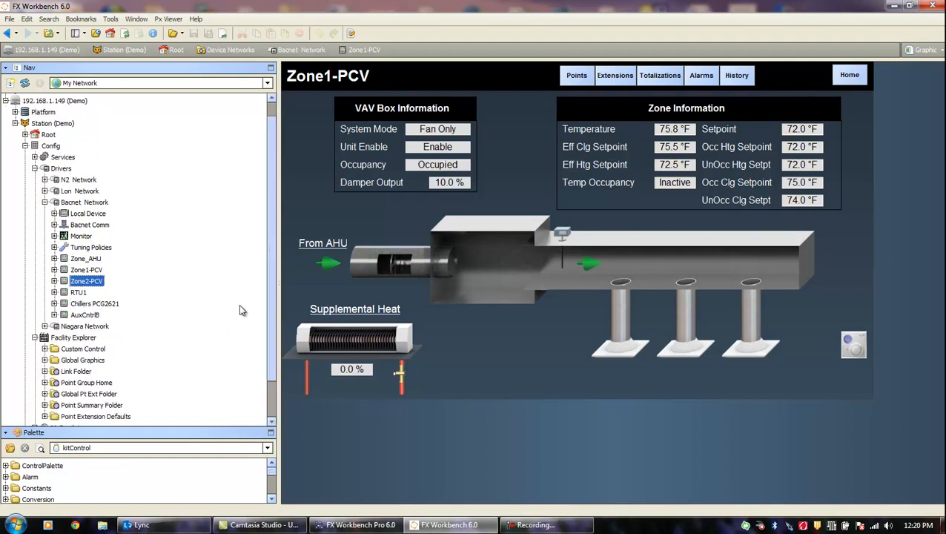
scroll(270, 356, down, 2)
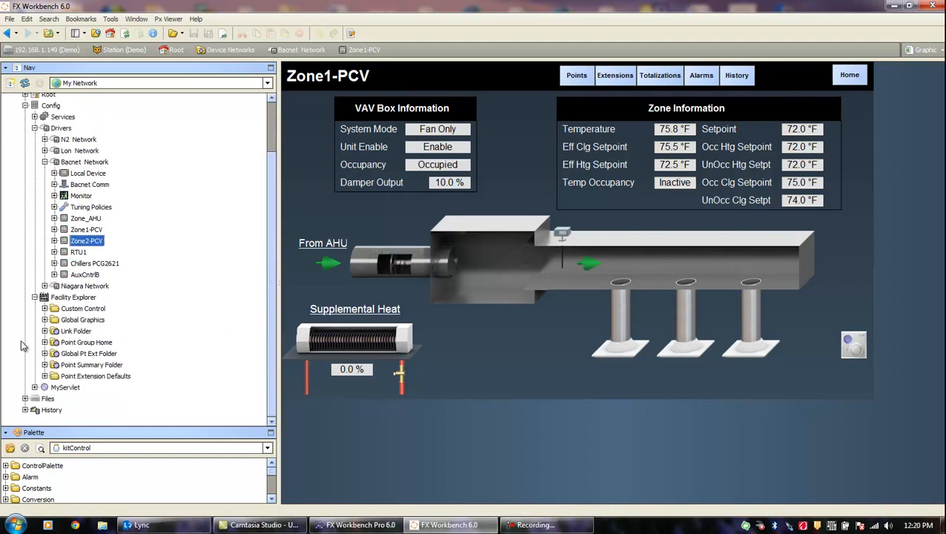
click(45, 308)
- Open the Zonning-Control-Logic wire sheet, then the Zoning-Schedule weekly schedule from Link Folder
double_click(82, 317)
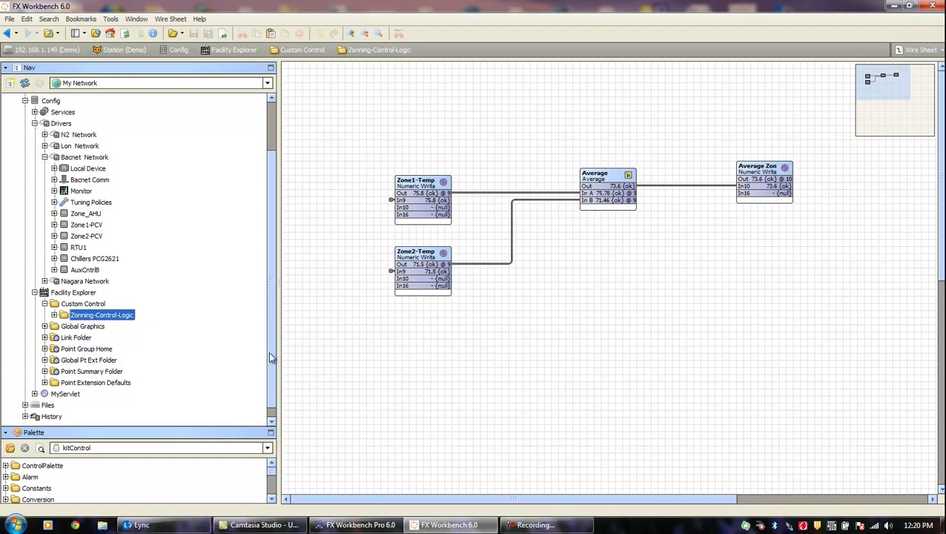
scroll(269, 351, down, 1)
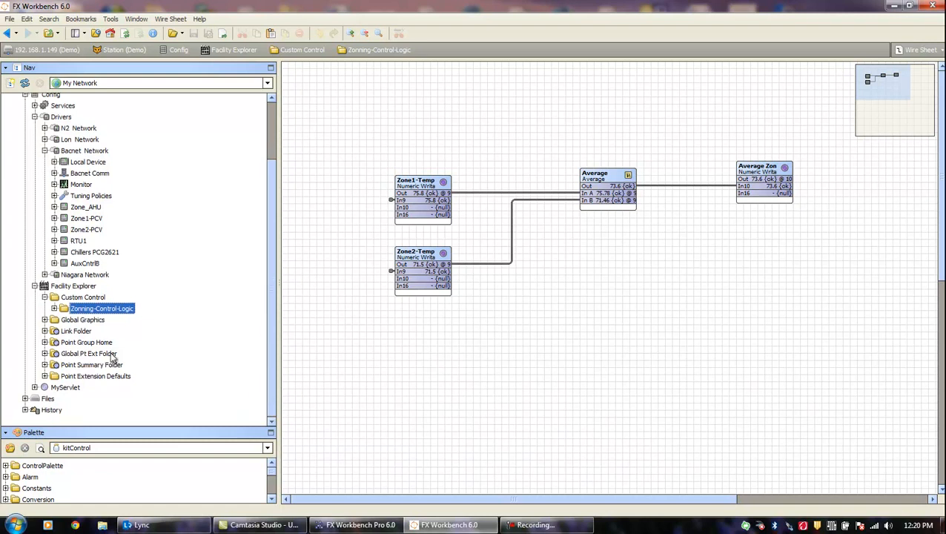
click(45, 331)
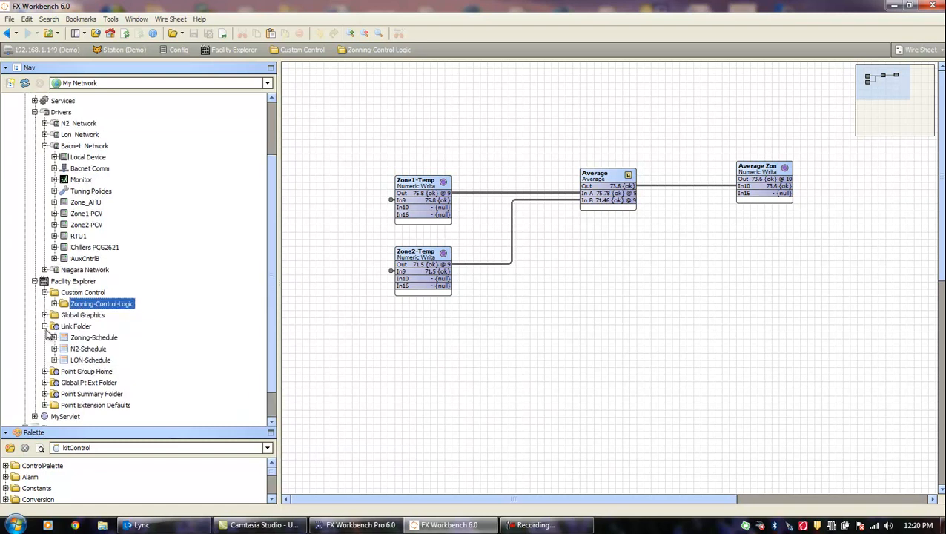
click(87, 339)
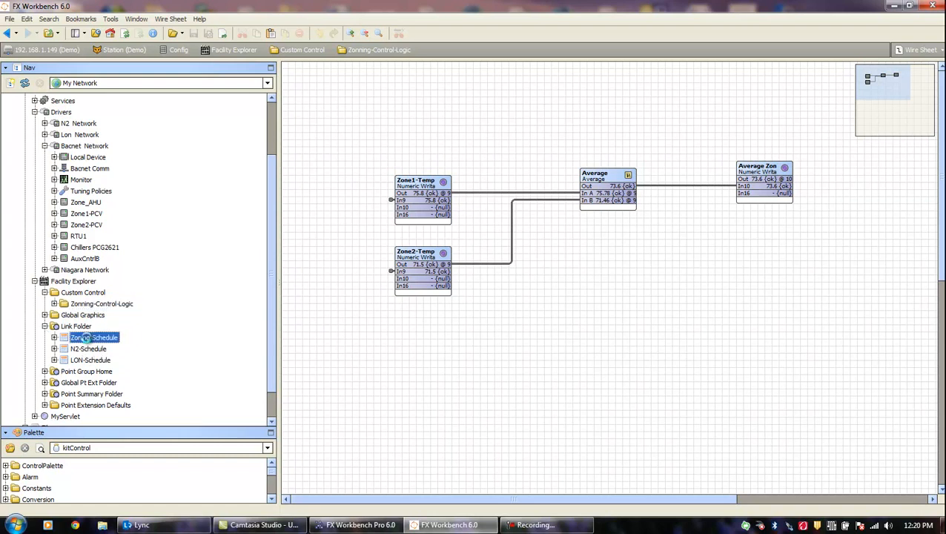
double_click(88, 338)
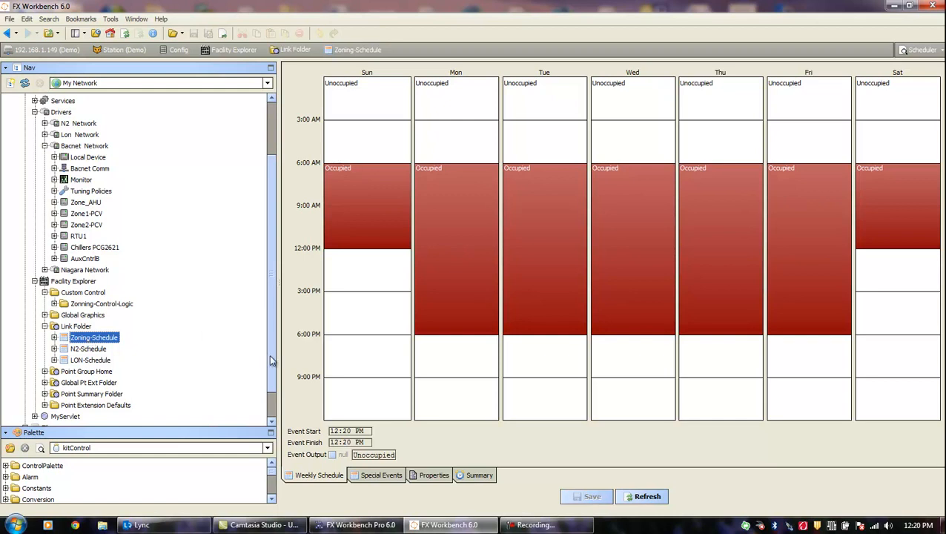
- Expand Config > Services in the Nav tree to list CategoryService and the other services
scroll(270, 361, up, 3)
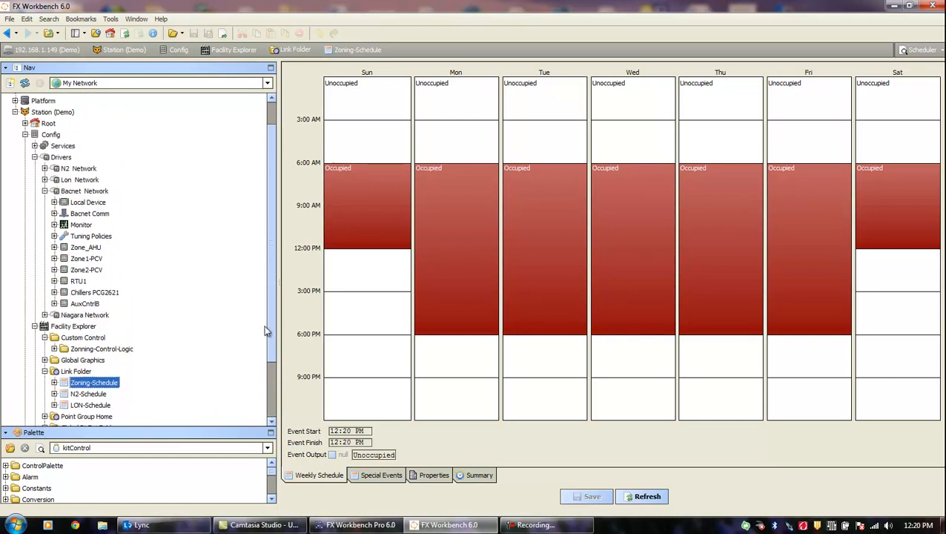
scroll(266, 326, up, 1)
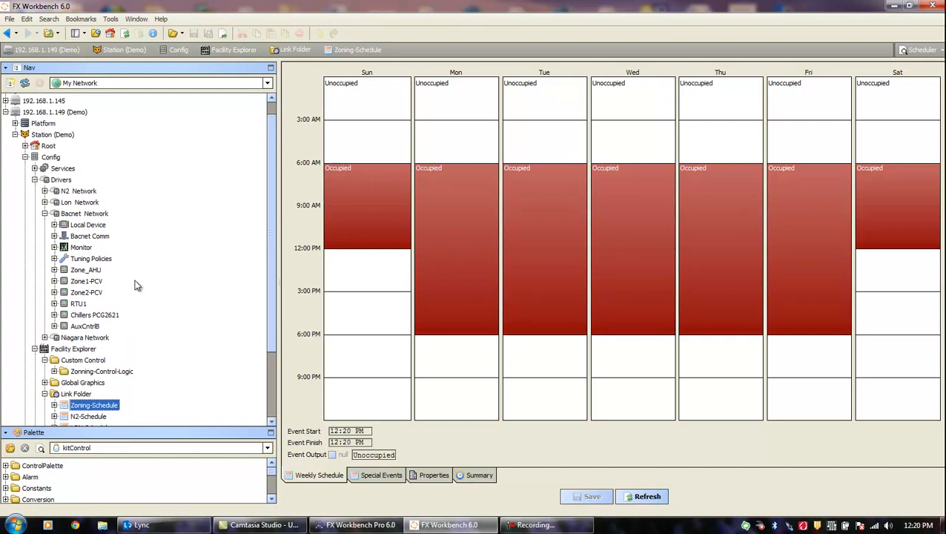
click(35, 169)
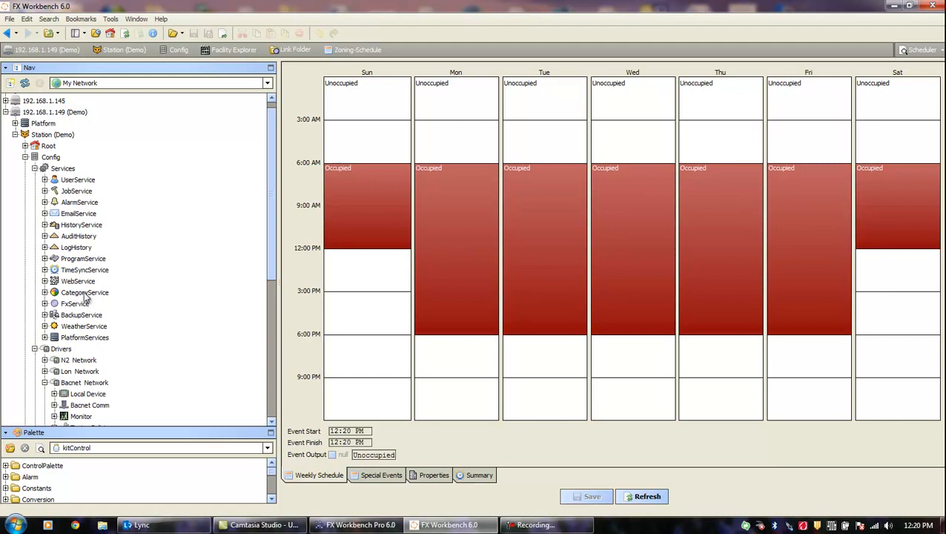
- Open CategoryService in its Category Manager view
double_click(85, 294)
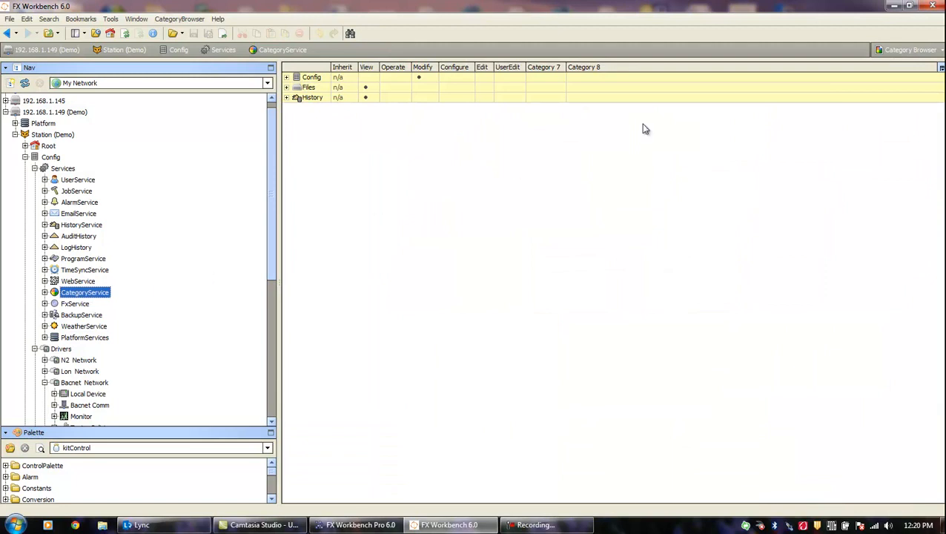
click(940, 51)
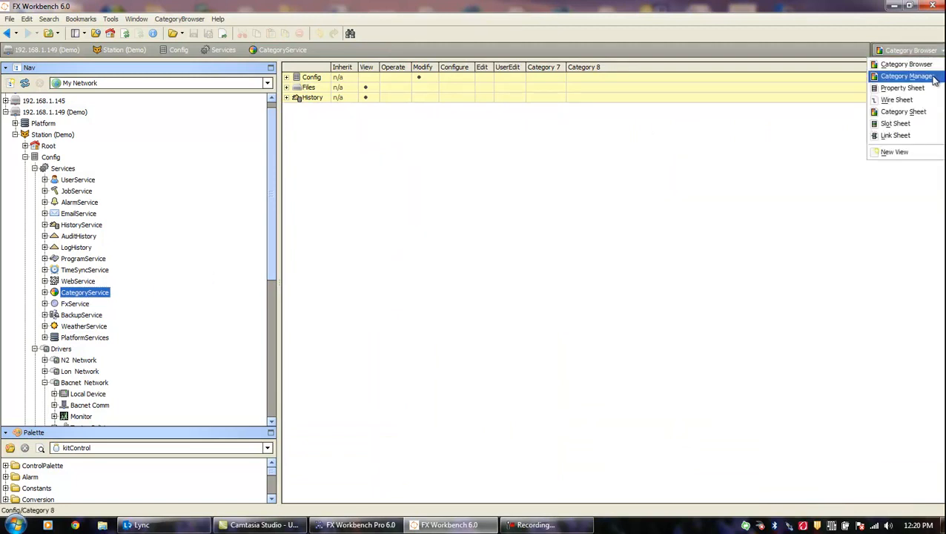
click(935, 79)
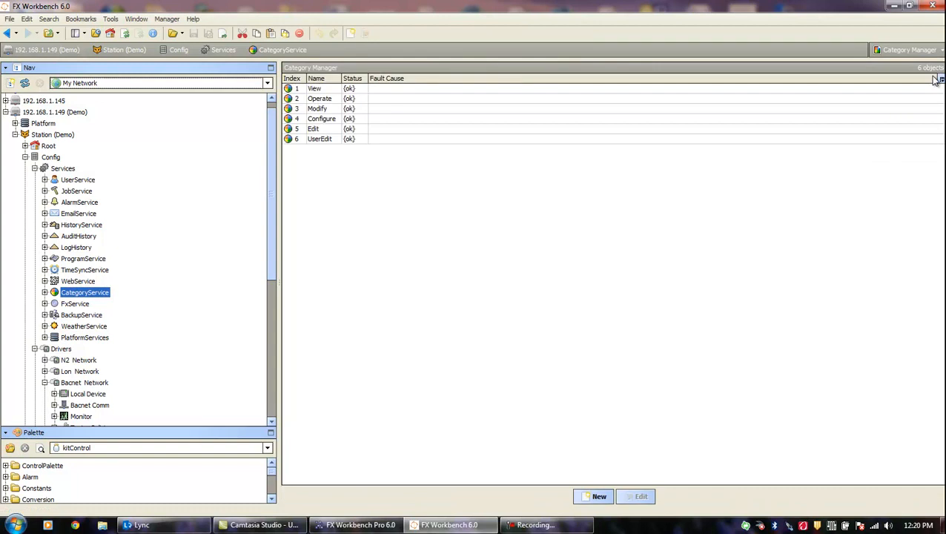
- Add one new category, renaming the default Category7 to Zoning
click(599, 497)
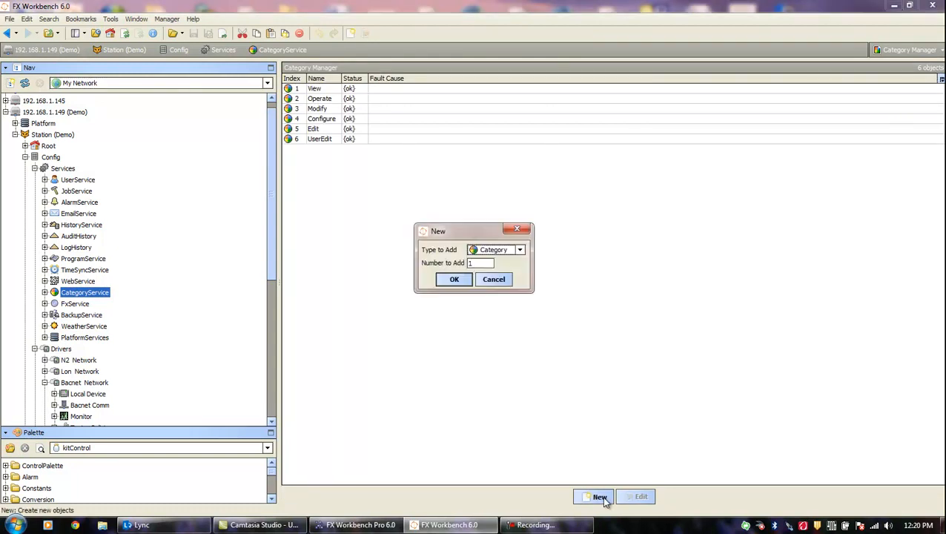
click(454, 280)
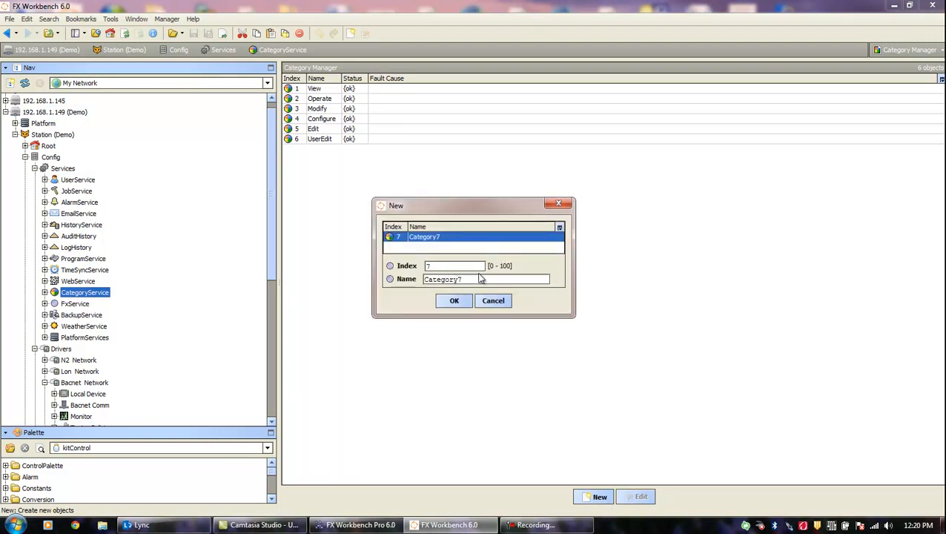
drag(481, 279, 343, 283)
text(Zoning)
click(454, 301)
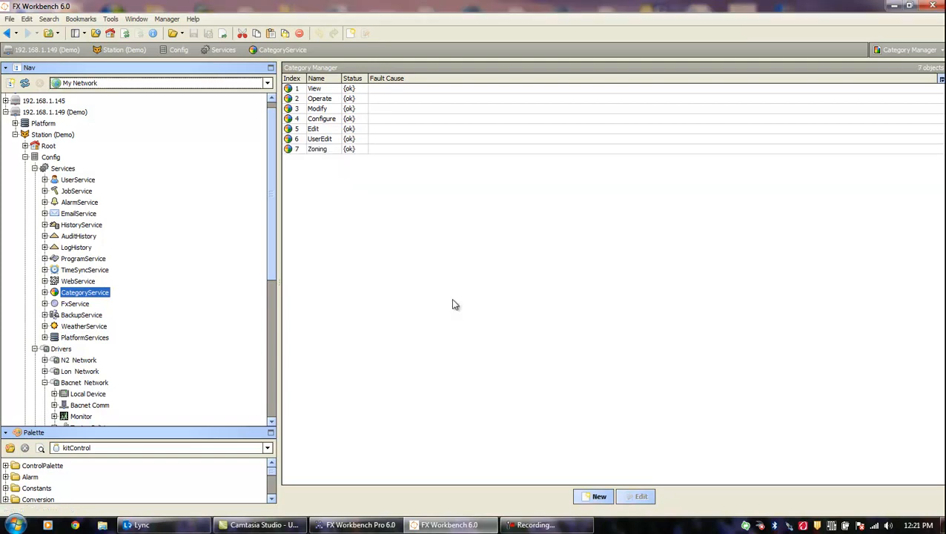
click(939, 50)
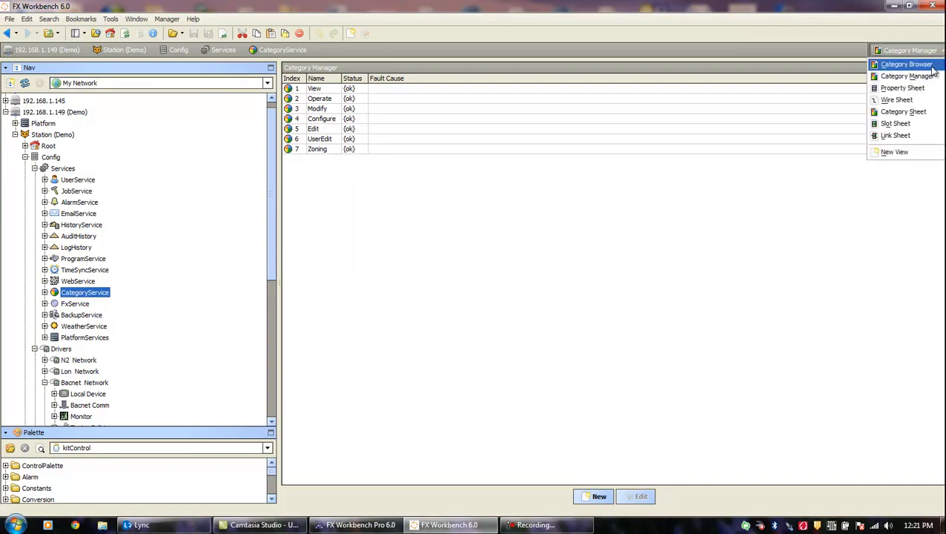
- Switch to the Category Browser view and expand Config, Services and AlarmService
click(932, 66)
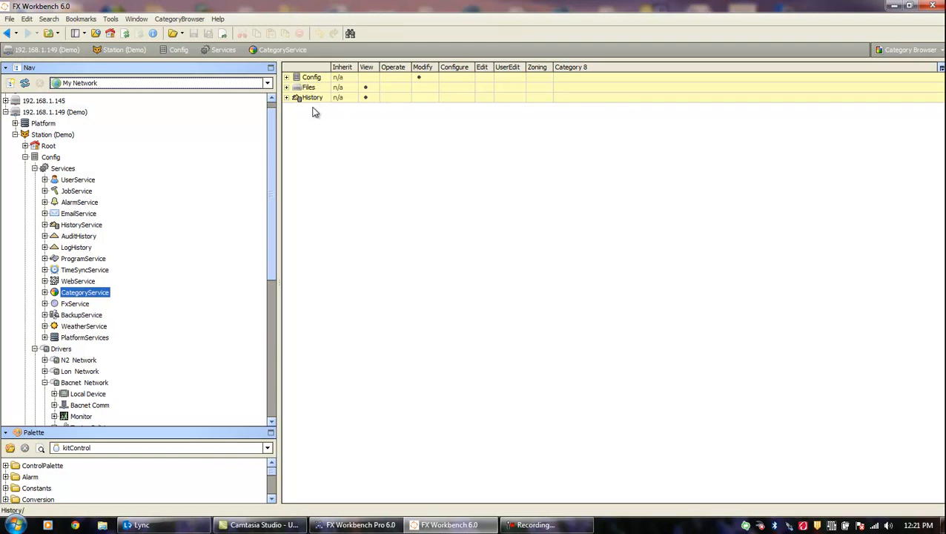
click(287, 77)
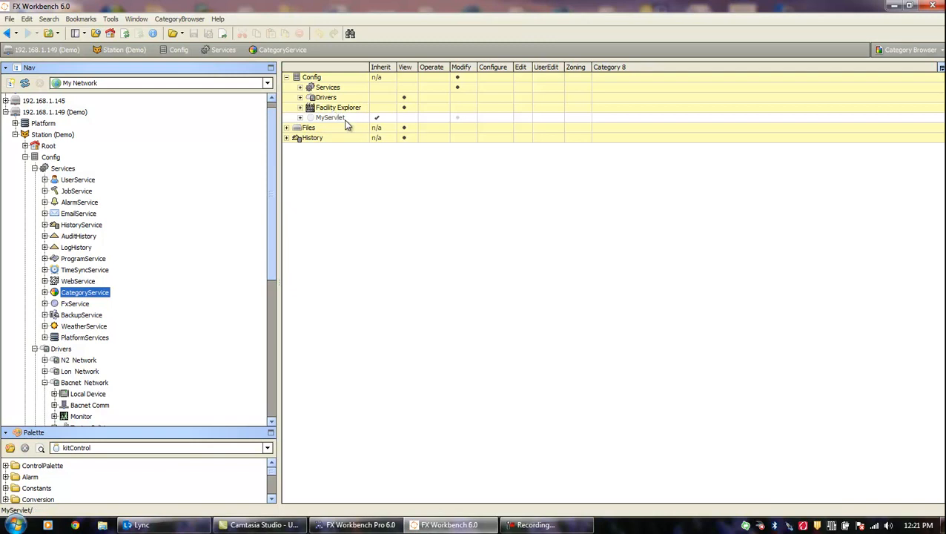
click(300, 87)
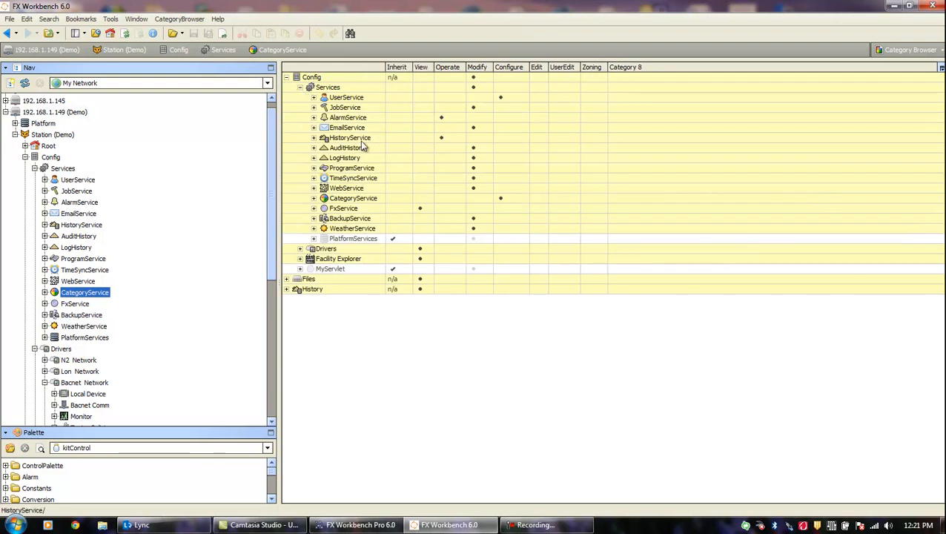
click(314, 118)
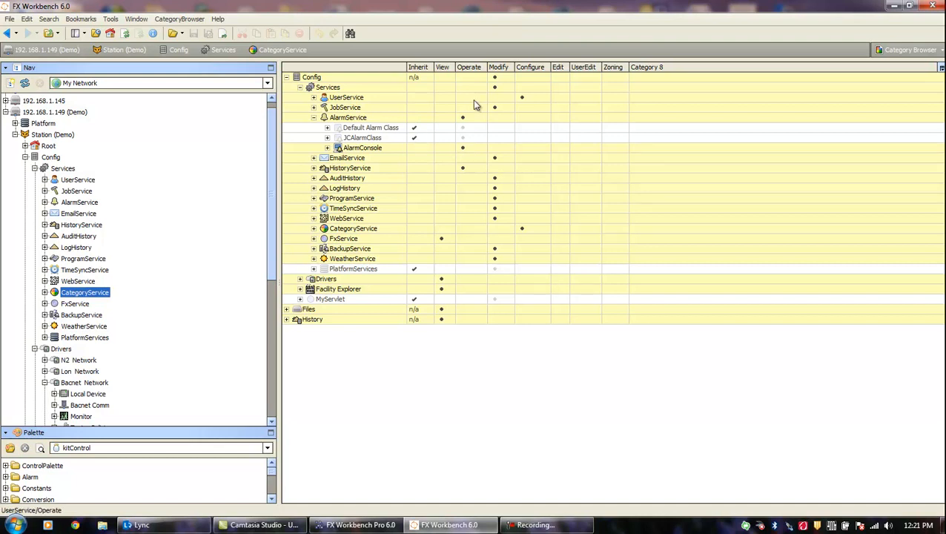
- Assign Zoning to Default Alarm Class and JCAlarmClass, then collapse AlarmService and Services
click(610, 129)
click(609, 138)
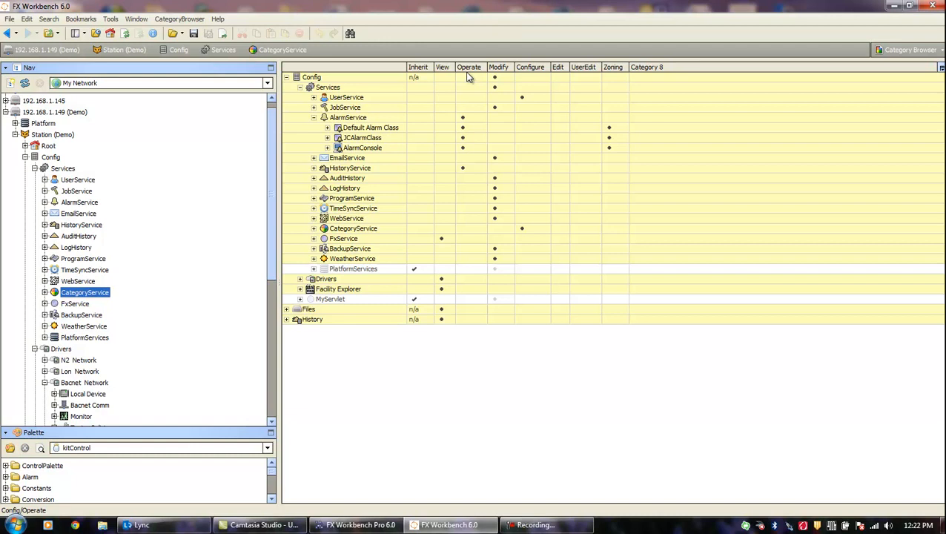
click(314, 117)
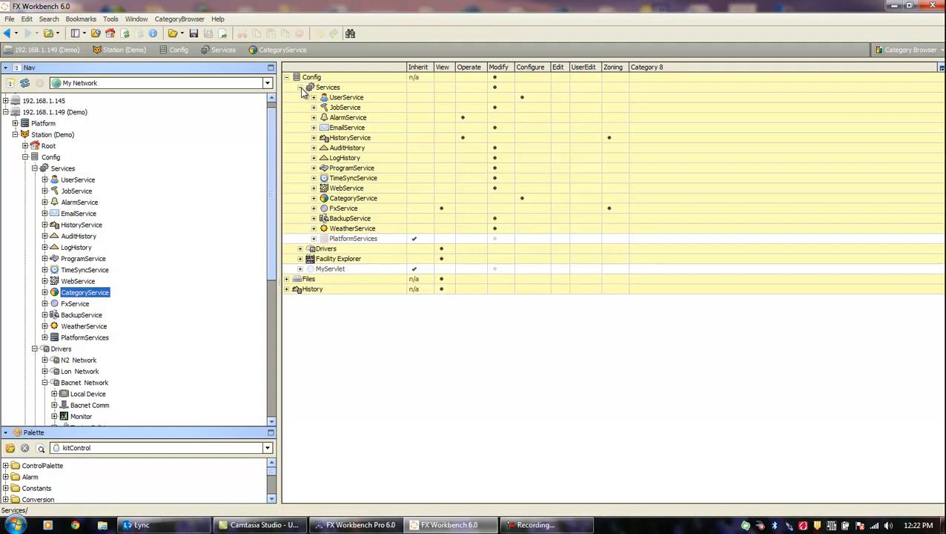
click(300, 88)
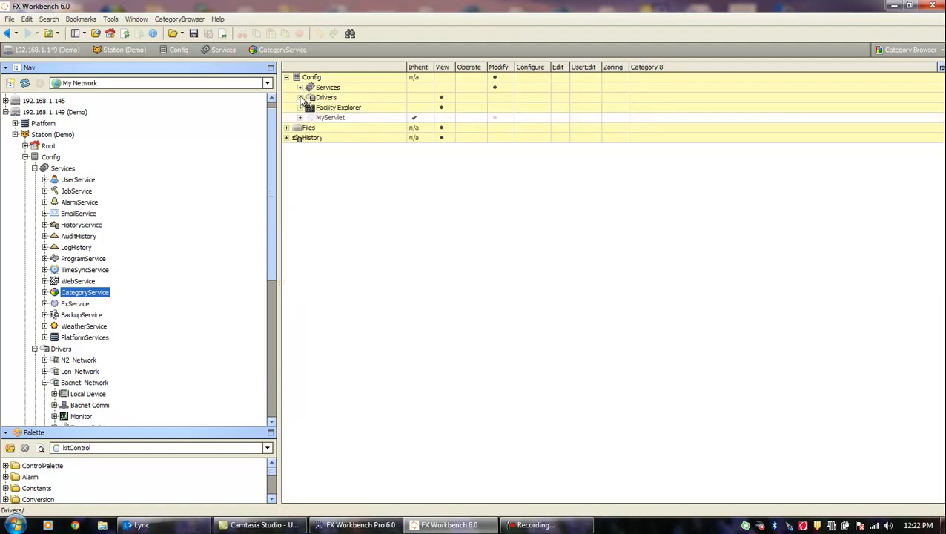
- Under Drivers > Bacnet Network, assign Zoning to Zone_AHU, Zone1-PCV and Zone2-PCV, plus View for Zone_AHU
click(301, 98)
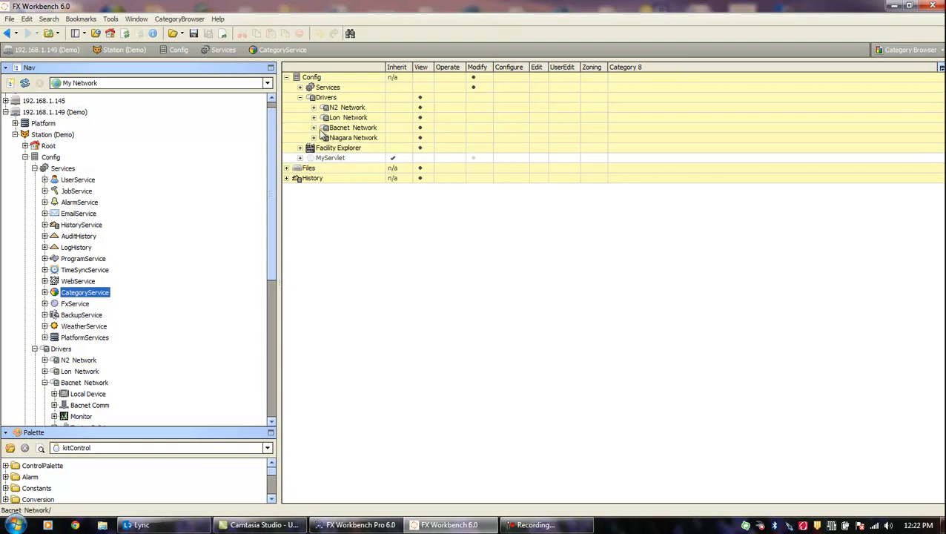
click(314, 128)
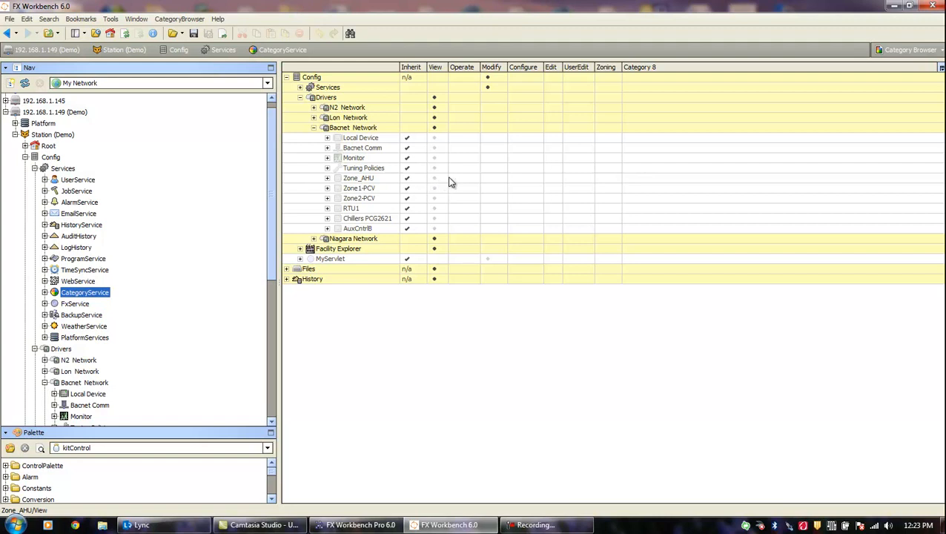
click(606, 179)
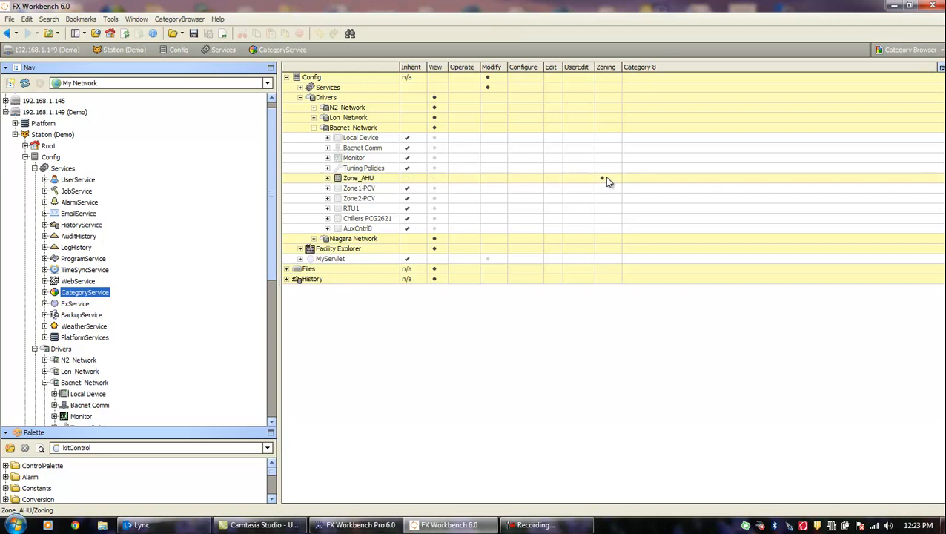
click(603, 189)
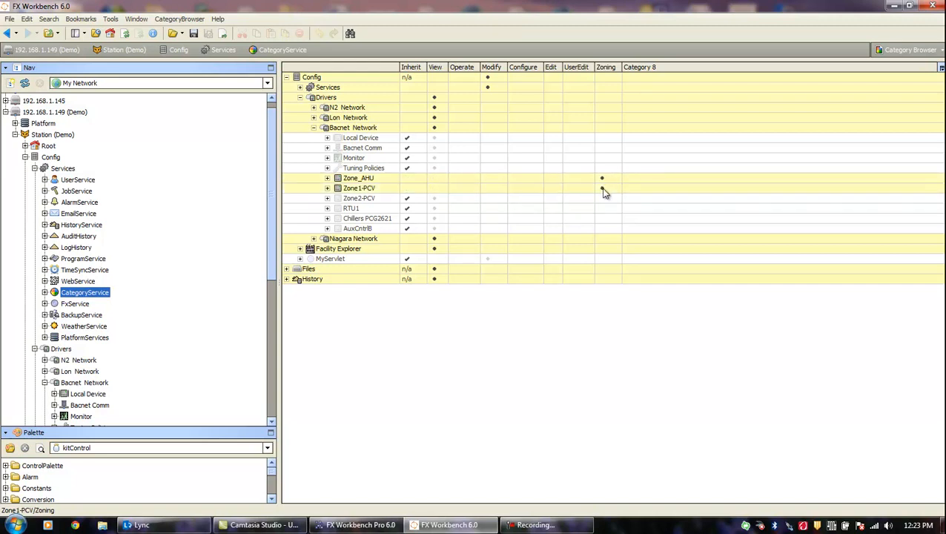
click(603, 199)
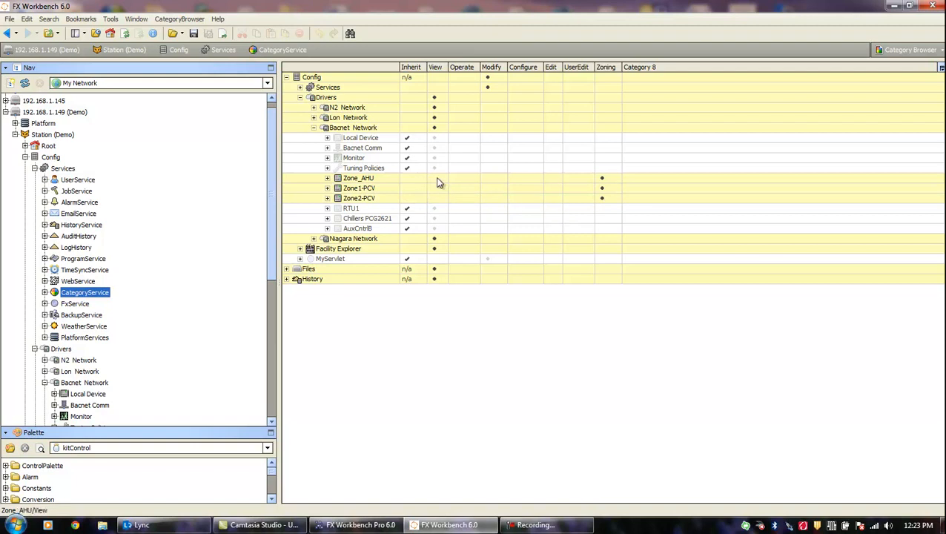
click(436, 179)
click(314, 128)
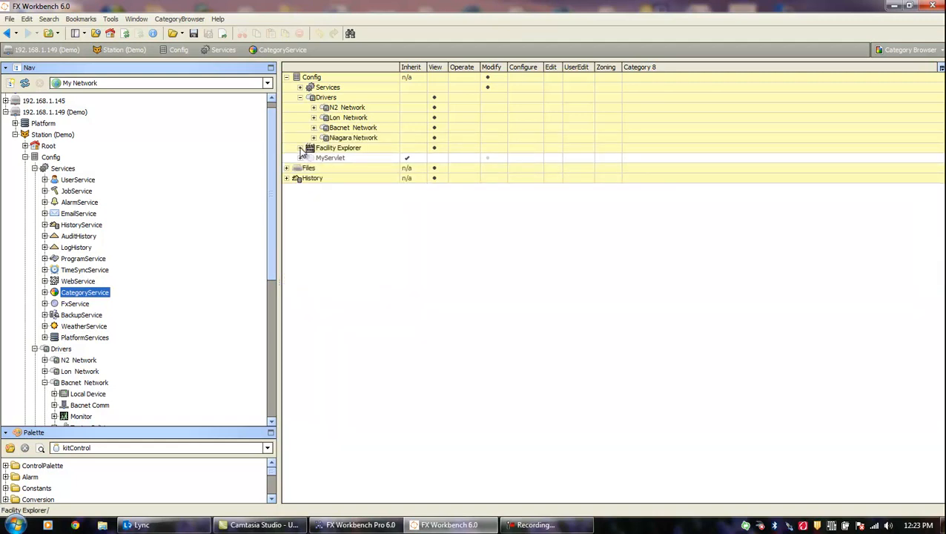
- Assign Zoning to Zonning-Control-Logic and Link Folder's Zoning-Schedule, then collapse Drivers and Facility Explorer
click(301, 149)
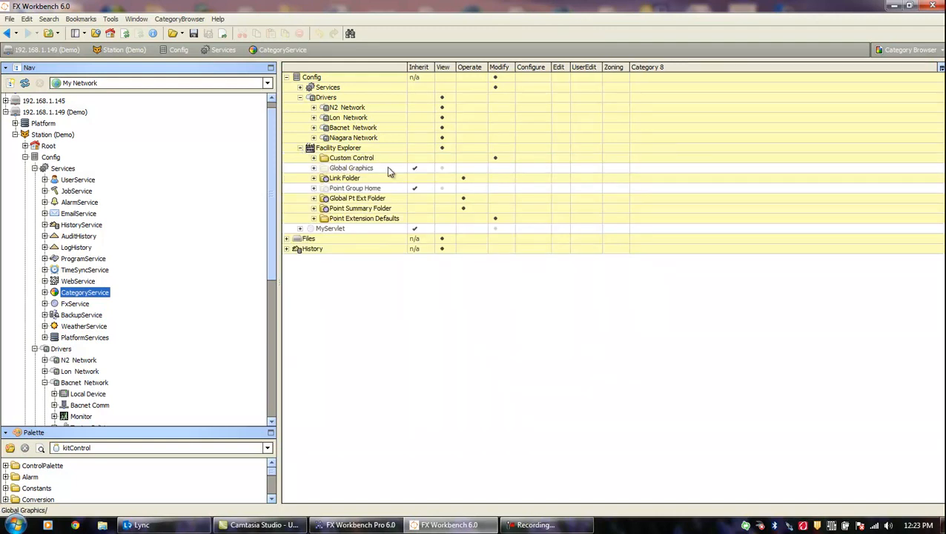
click(314, 158)
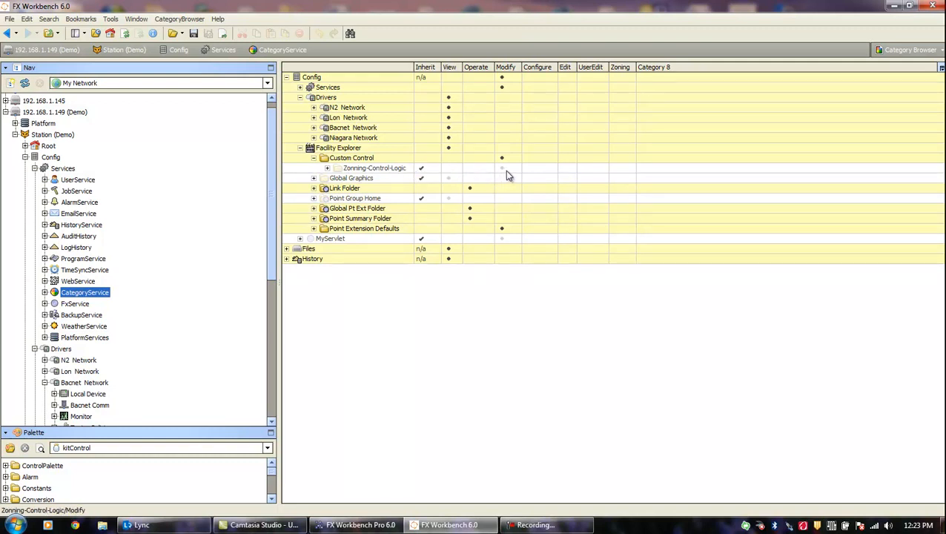
click(620, 170)
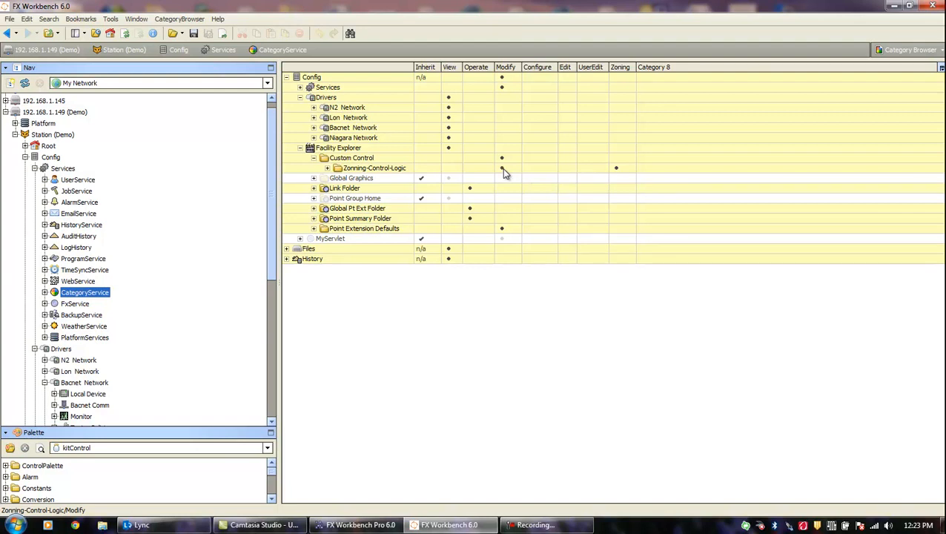
click(314, 188)
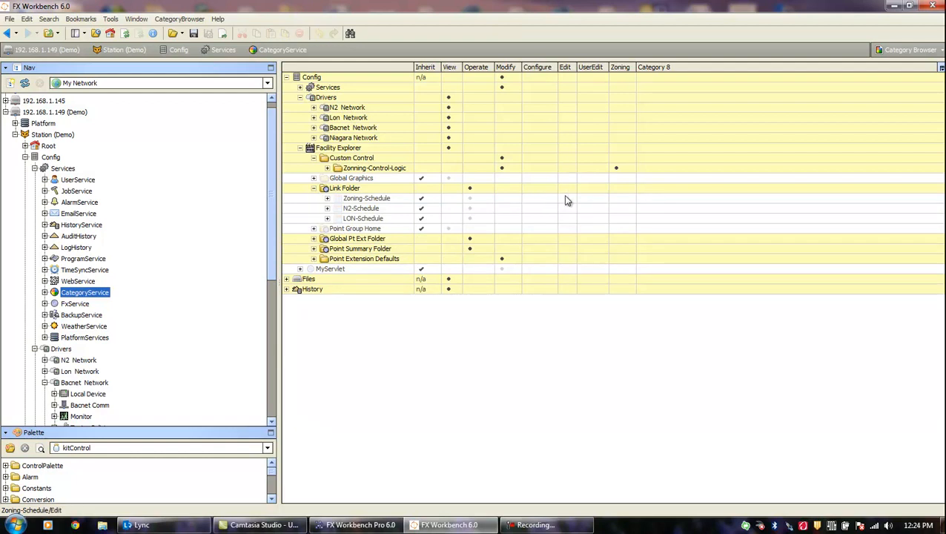
click(619, 198)
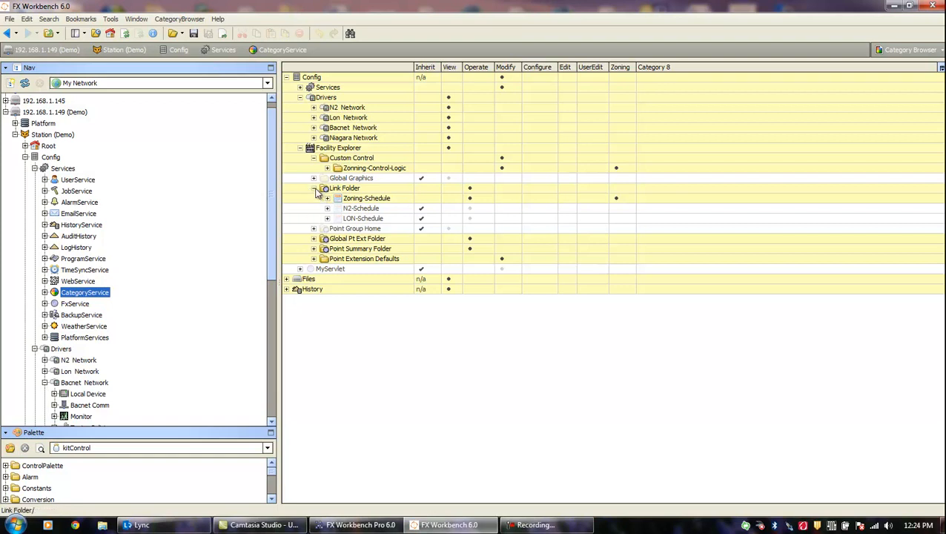
click(301, 98)
click(300, 109)
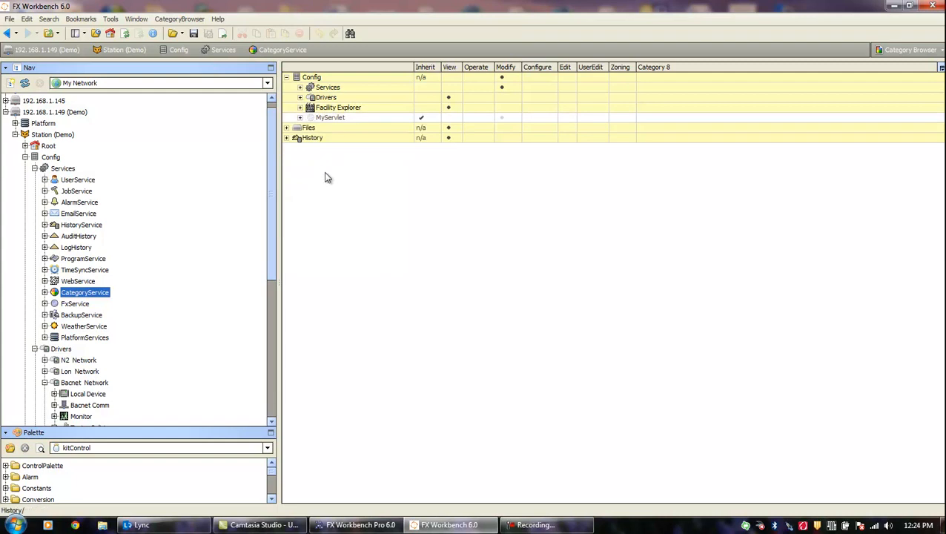
- Under Files > Graphics, assign Zoning to the six Zone1, Zone2 and Zone_AHU .px files
click(286, 129)
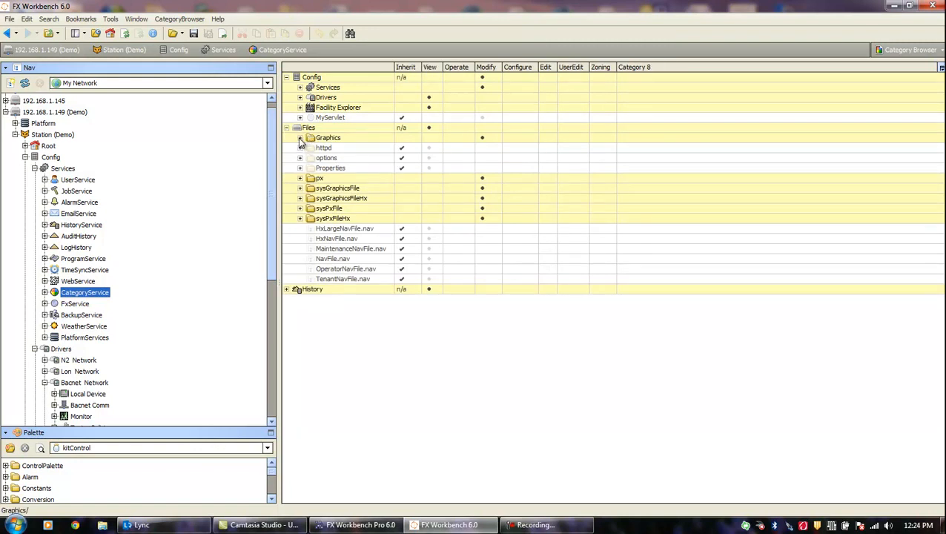
click(300, 139)
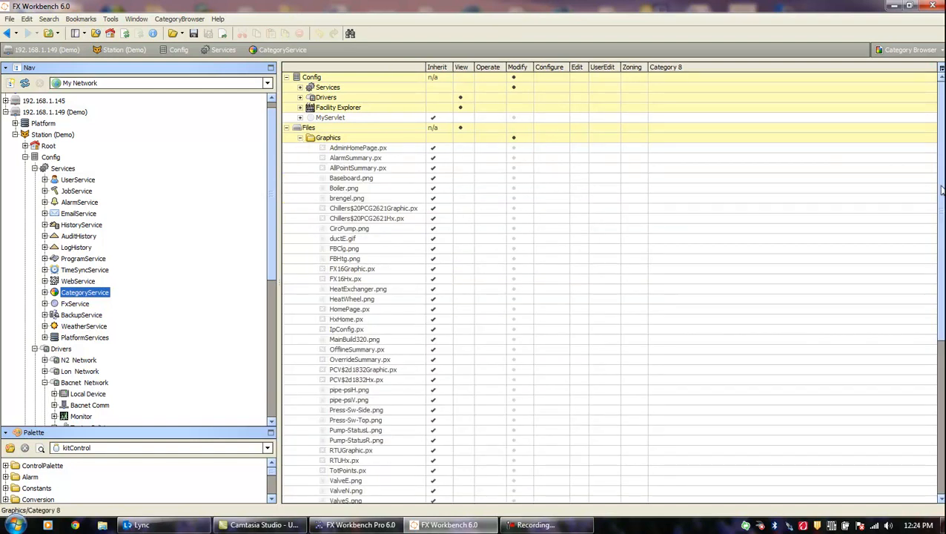
drag(942, 191, 942, 230)
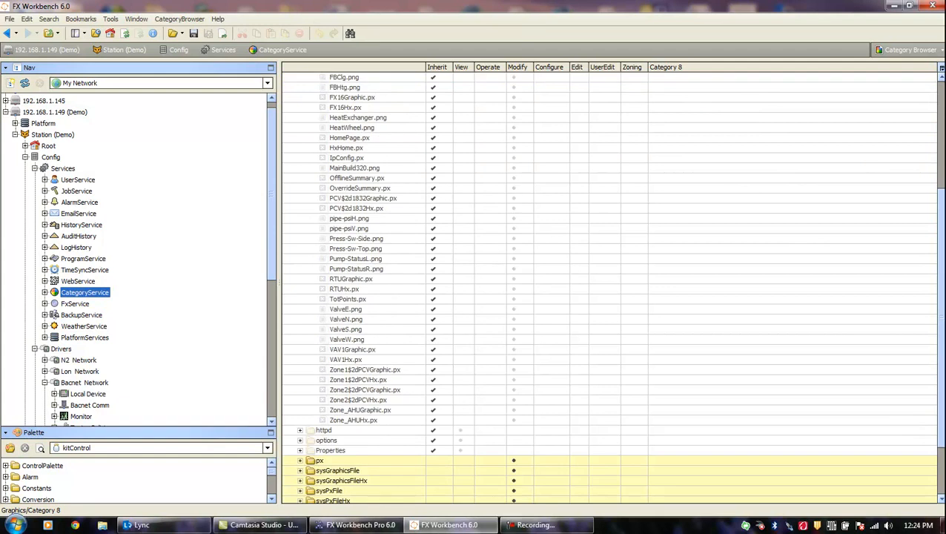
scroll(608, 281, down, 1)
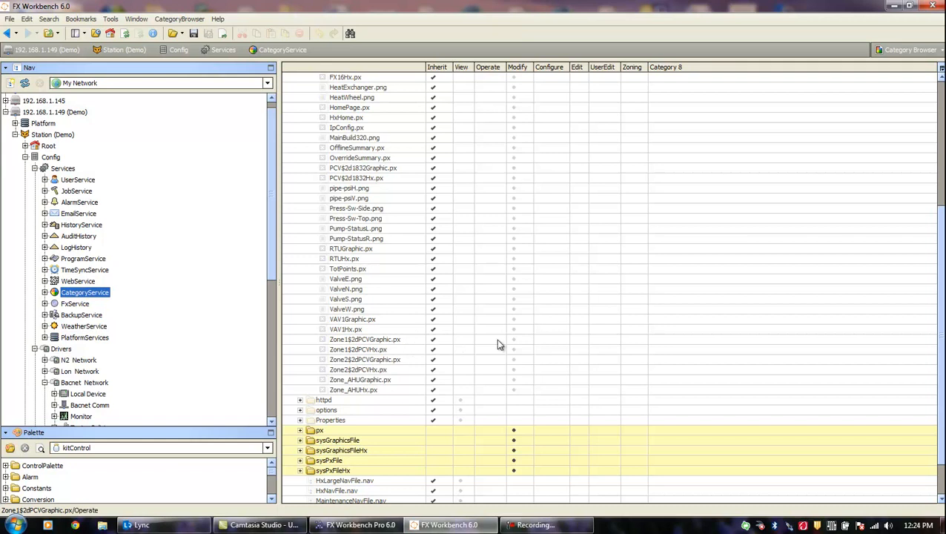
click(642, 343)
click(637, 350)
click(629, 359)
click(628, 369)
click(628, 380)
click(627, 389)
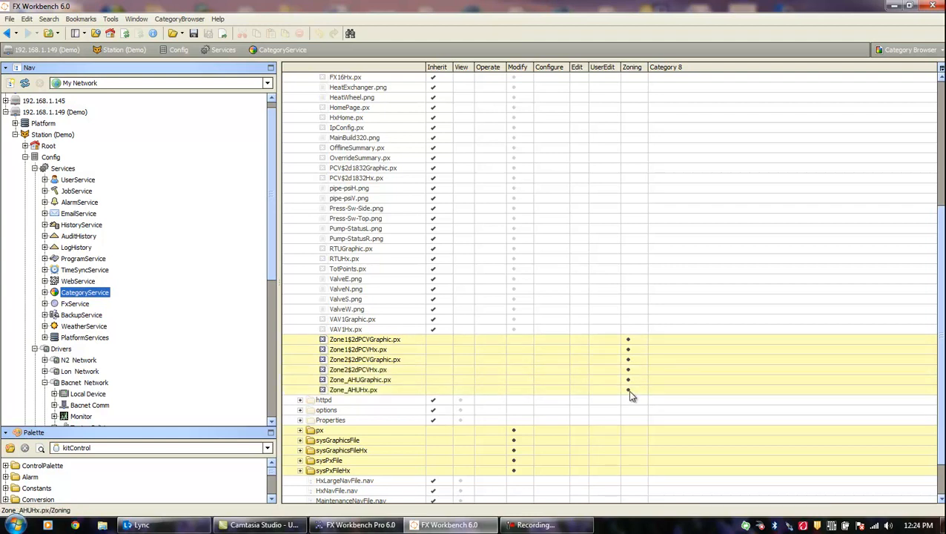
- Give the Zone graphic files, including Zone_AHUGraphic.px and Zone_AHUHx.px, the Modify category
click(516, 340)
click(517, 349)
click(514, 361)
click(515, 381)
click(514, 390)
- Assign the Zoning category to TotPoints.px
scroll(938, 352, up, 1)
drag(938, 352, 933, 296)
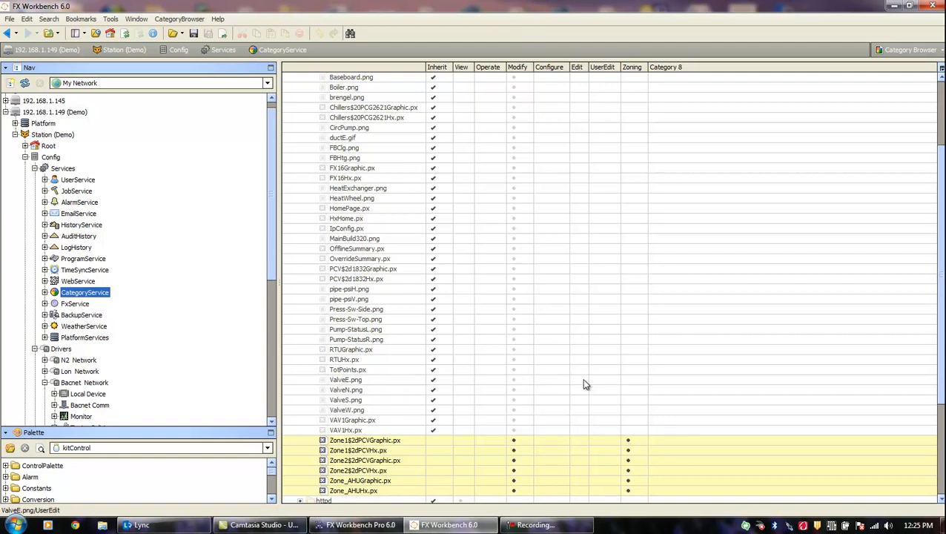
click(629, 370)
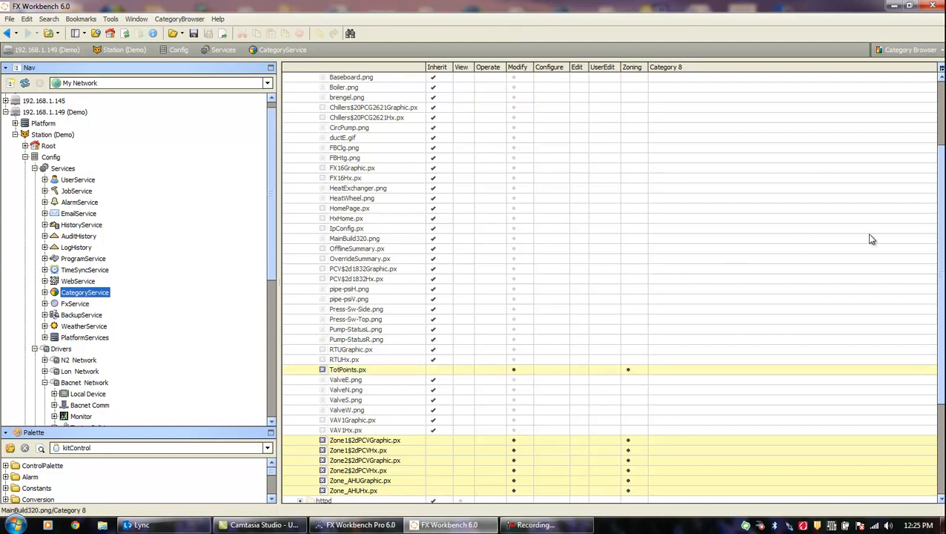
drag(942, 236, 939, 199)
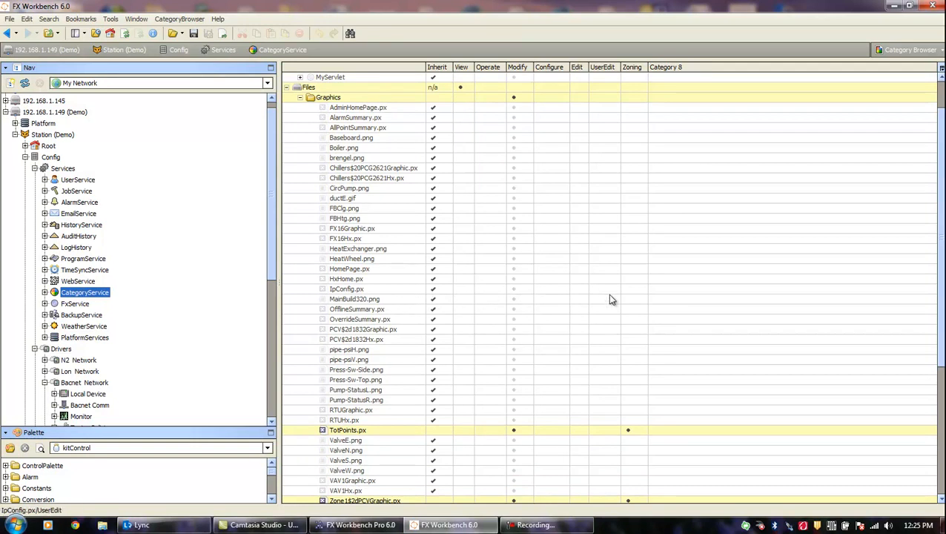
- Assign Zoning to MainBuild320.png, HomePage.px, HxHome.px and brengel.png, and Modify to HomePage.px and HxHome.px
click(629, 300)
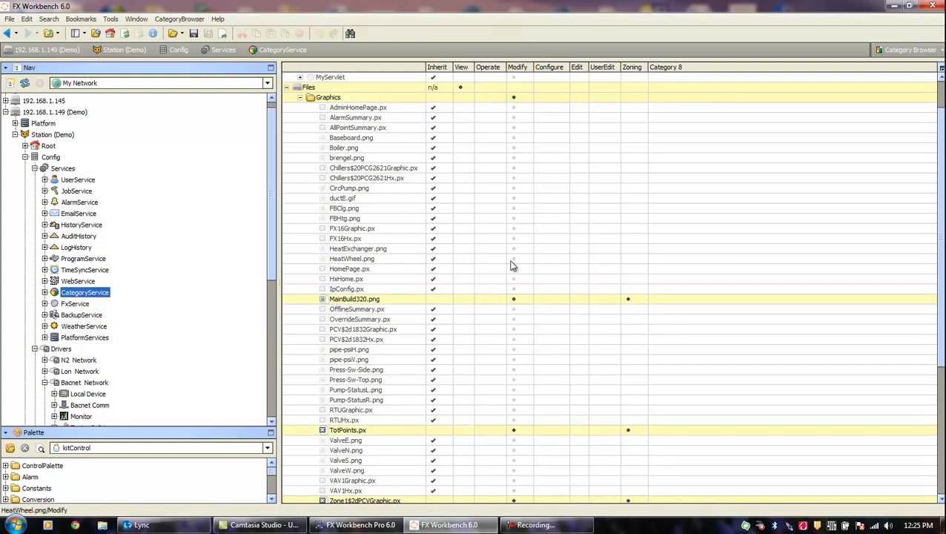
click(628, 269)
click(629, 279)
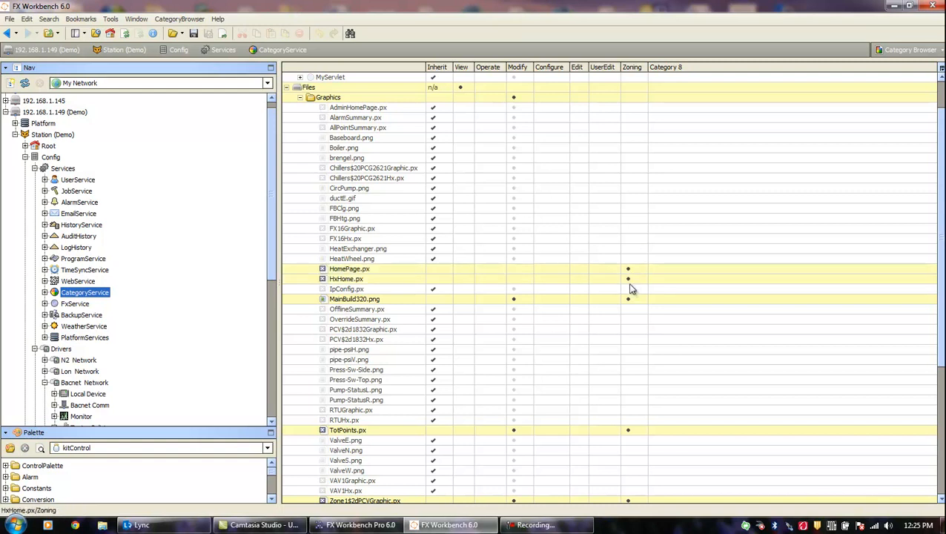
click(514, 269)
click(514, 279)
scroll(943, 292, up, 2)
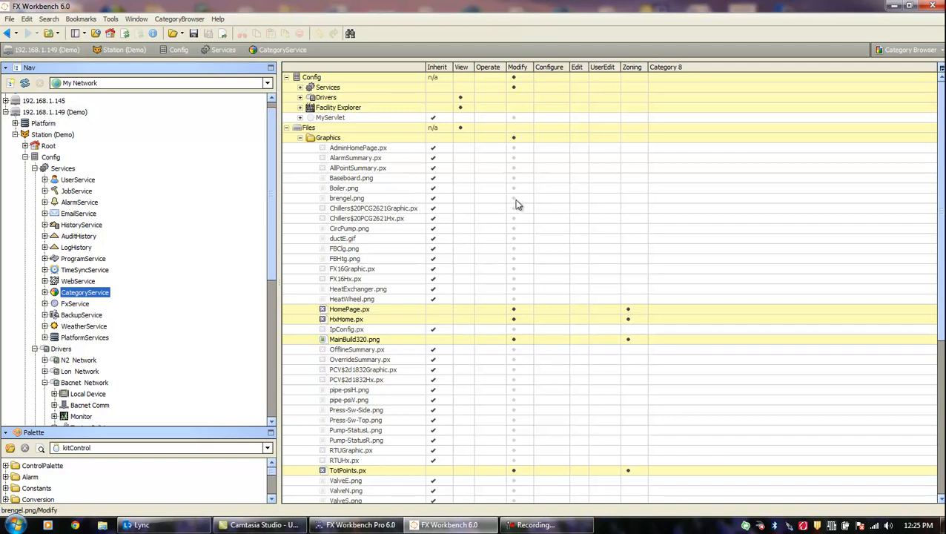
click(639, 198)
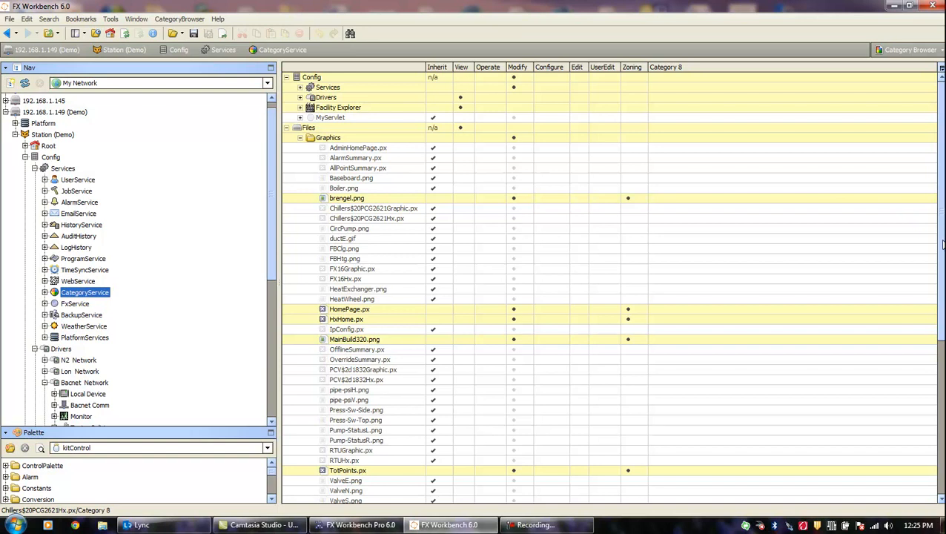
mouse_move(942, 245)
mouse_down()
mouse_move(943, 263)
mouse_move(938, 243)
mouse_up()
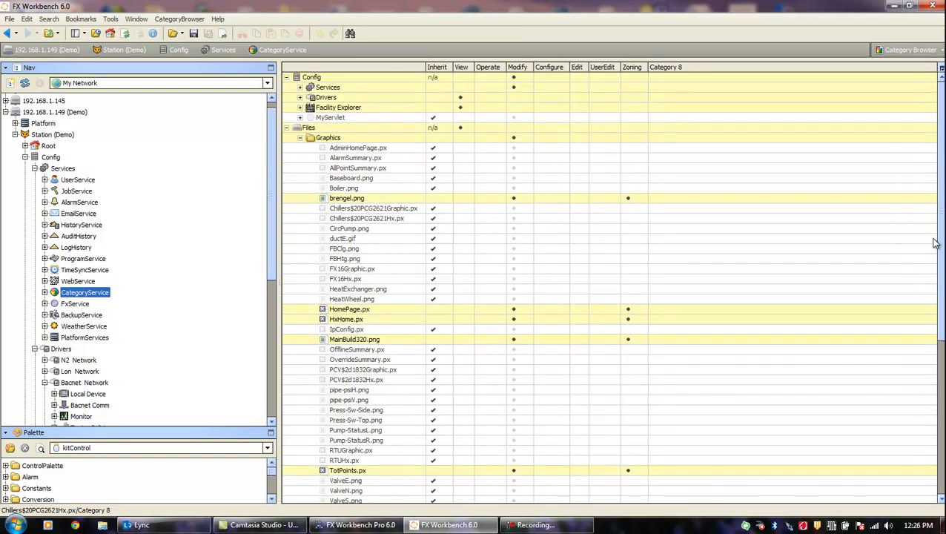
- Put px, kitPxGraphics and every equipment subfolder from Boilers to Valves in Zoning
click(300, 138)
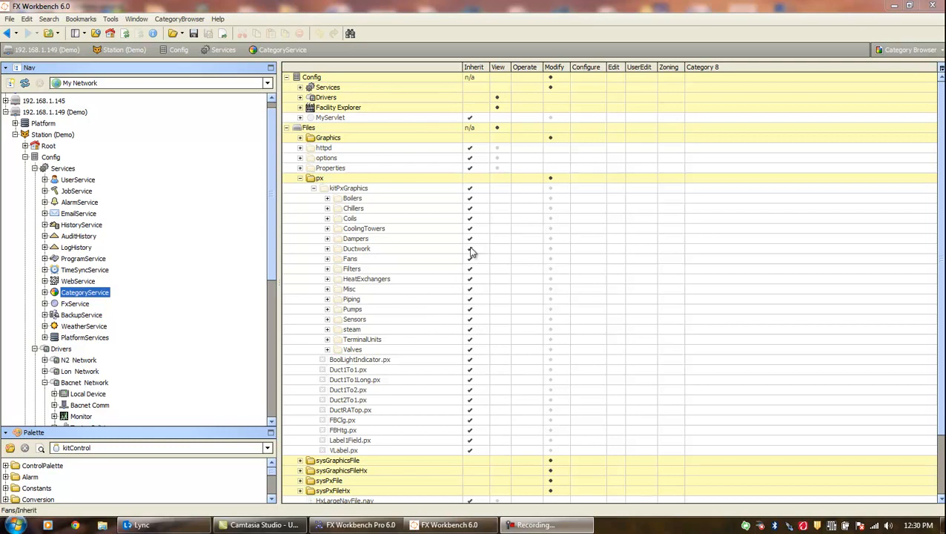
click(670, 178)
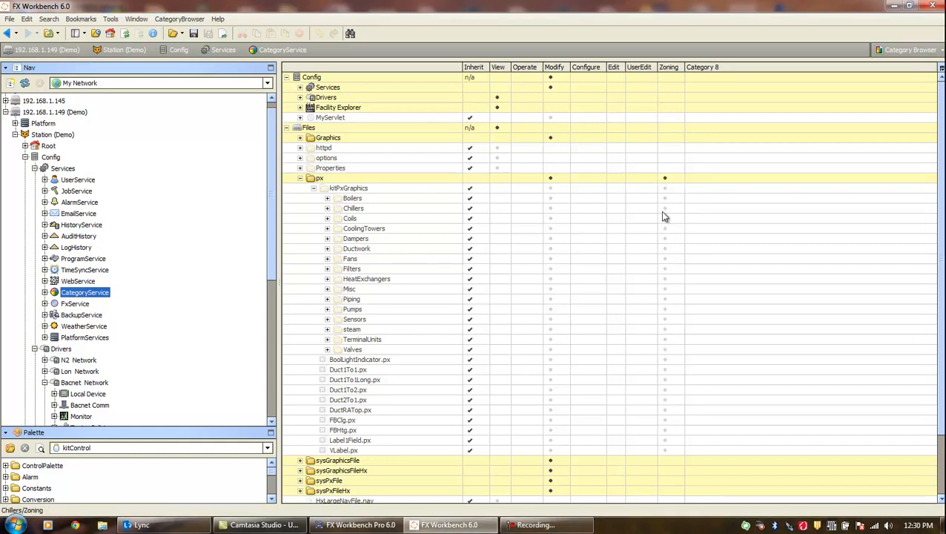
click(667, 189)
click(665, 198)
click(664, 209)
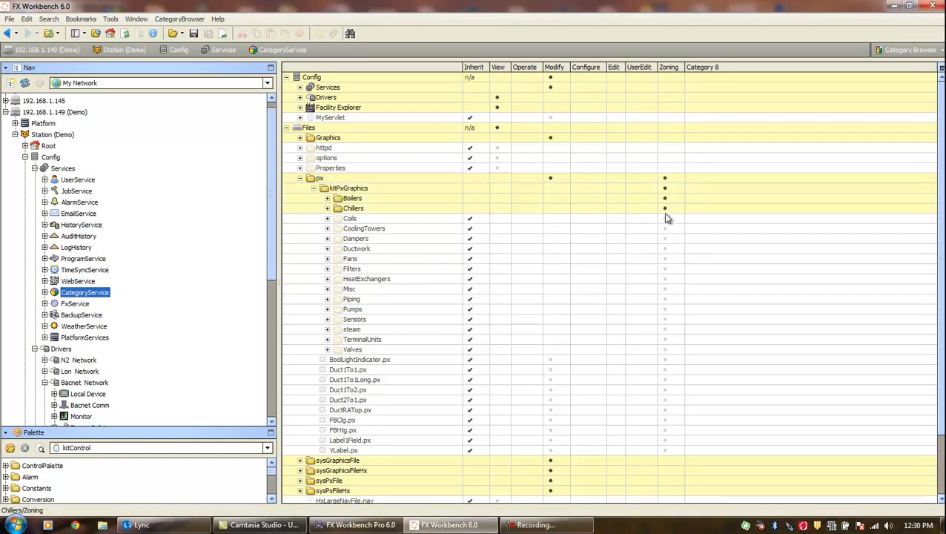
click(665, 228)
click(666, 218)
click(666, 238)
click(666, 249)
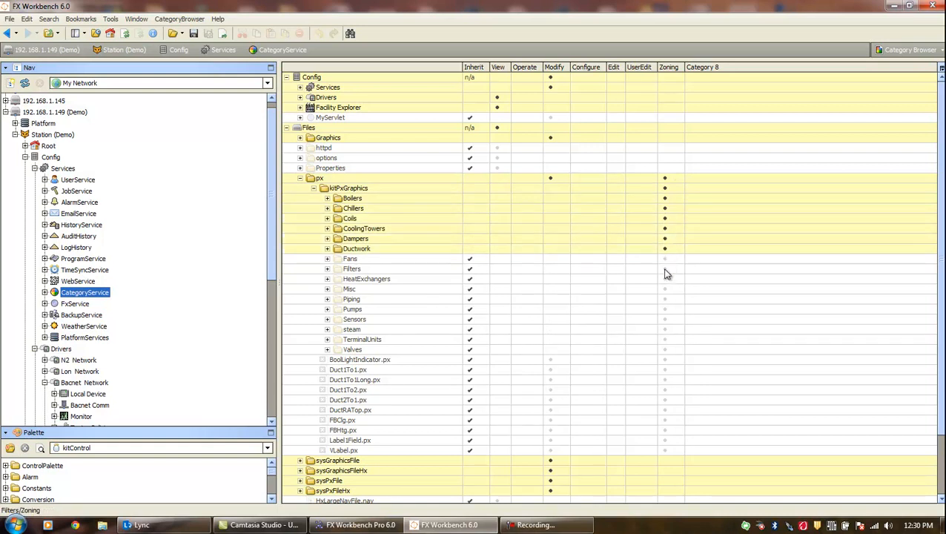
click(664, 259)
click(663, 269)
click(665, 279)
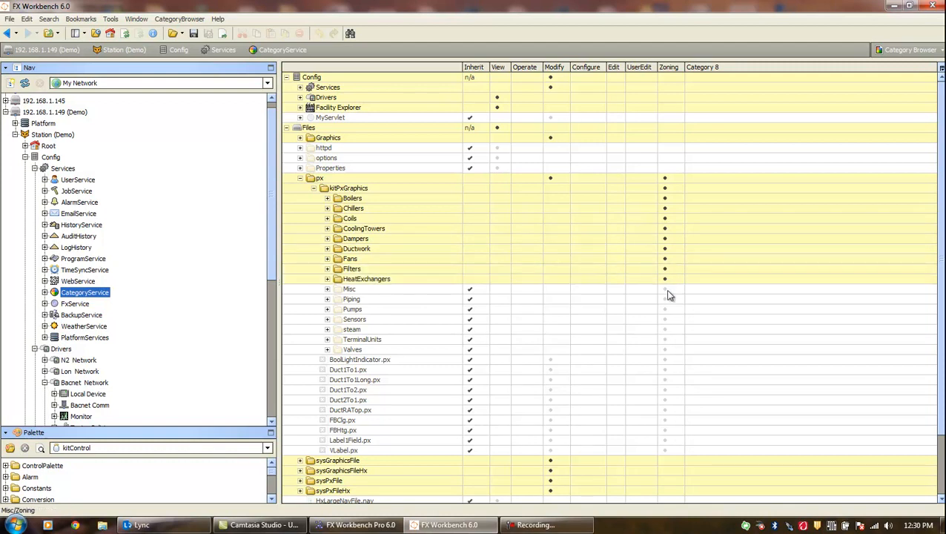
click(665, 289)
click(665, 299)
click(664, 310)
click(665, 319)
click(664, 329)
click(664, 340)
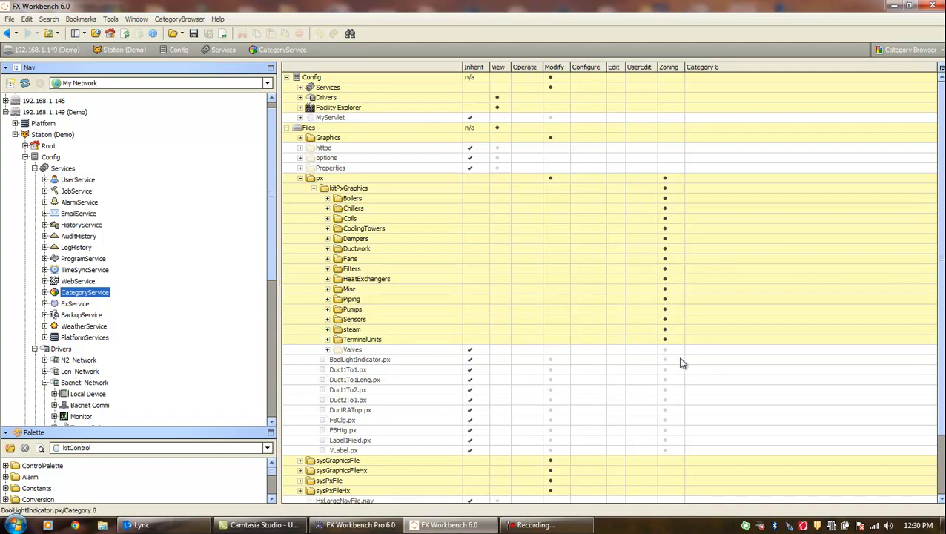
click(665, 350)
- Add kitPxGraphics and its equipment subfolders to Modify, then collapse kitPxGraphics and px
click(552, 339)
click(551, 319)
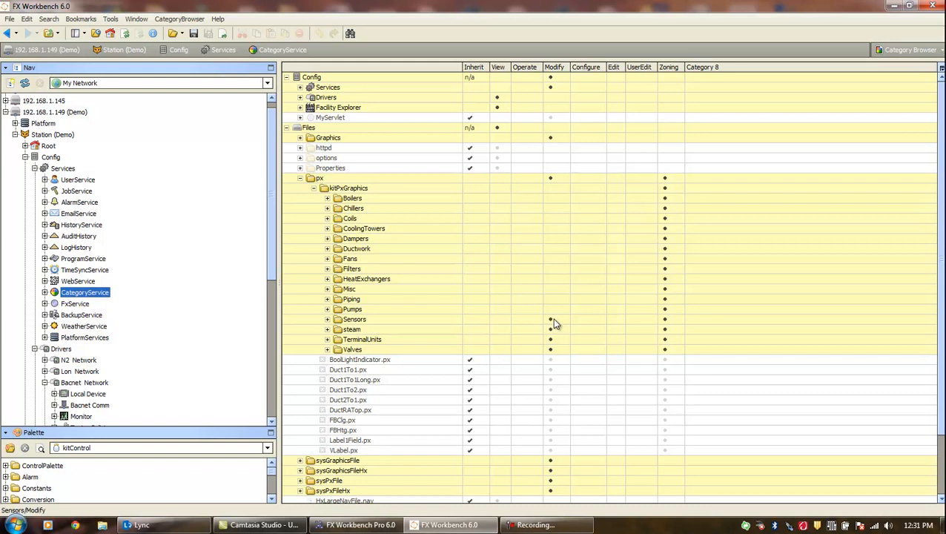
click(552, 309)
click(552, 300)
click(552, 279)
click(552, 269)
click(552, 258)
click(552, 249)
click(552, 238)
click(551, 219)
click(552, 208)
click(552, 198)
click(551, 188)
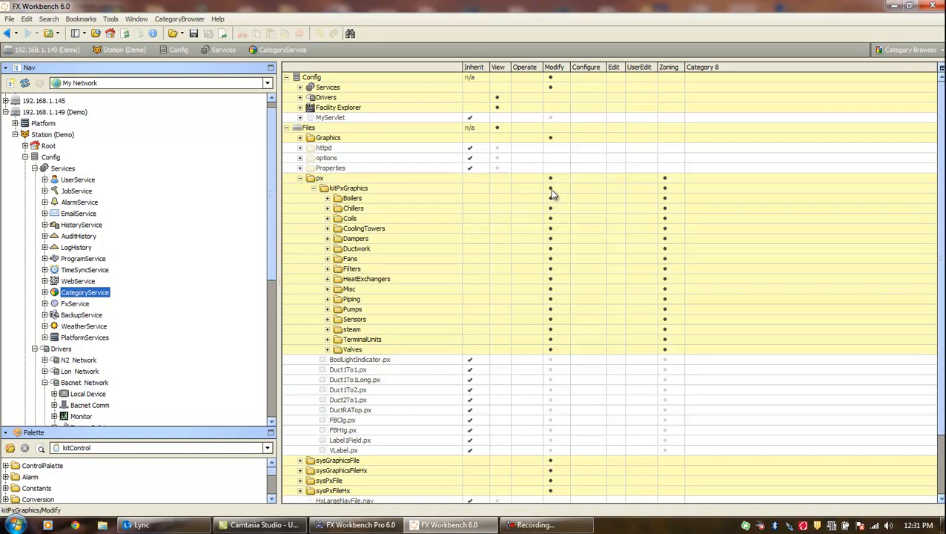
click(313, 187)
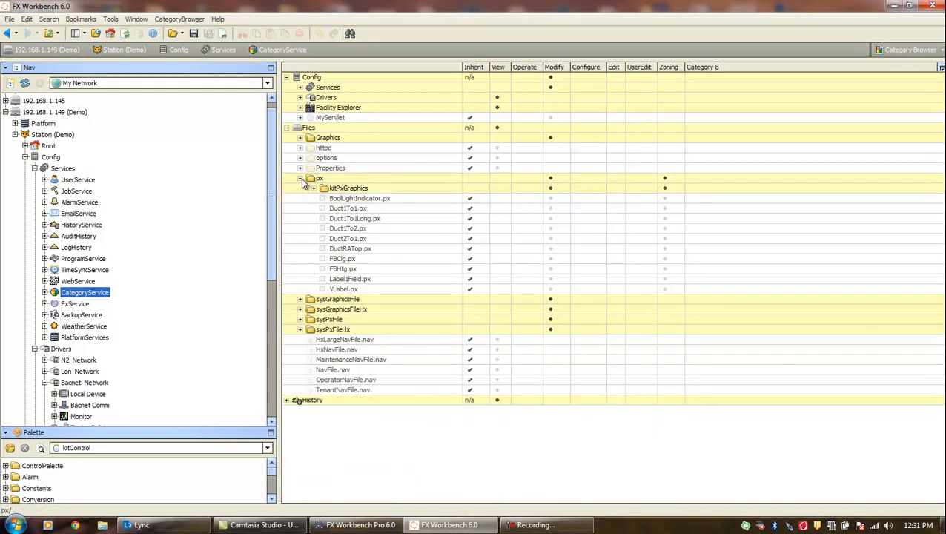
click(300, 179)
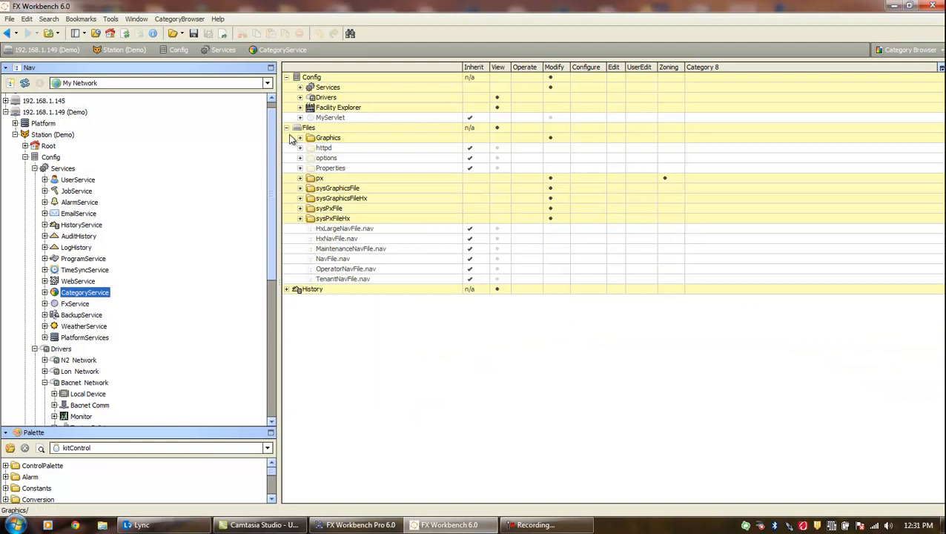
- Add the History > Demo group and its eight histories to the Zoning category
click(288, 289)
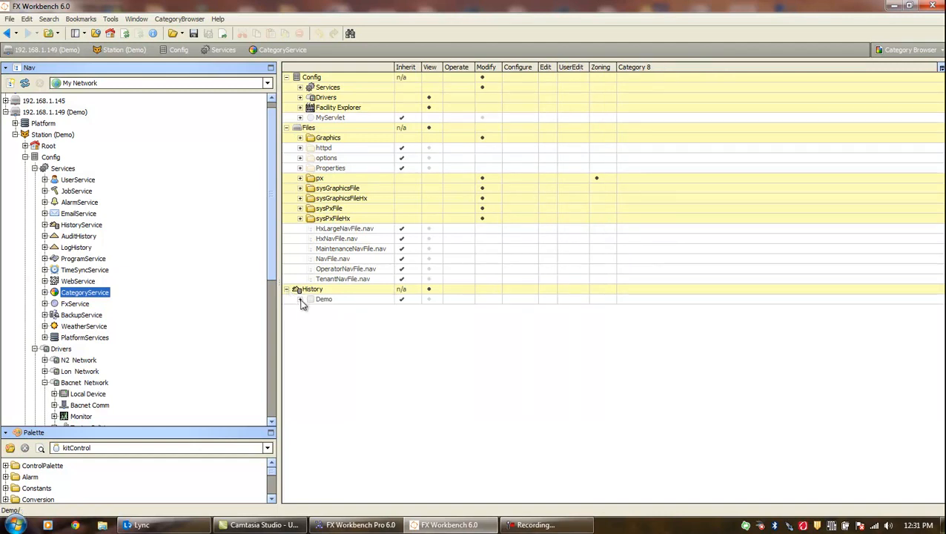
click(300, 299)
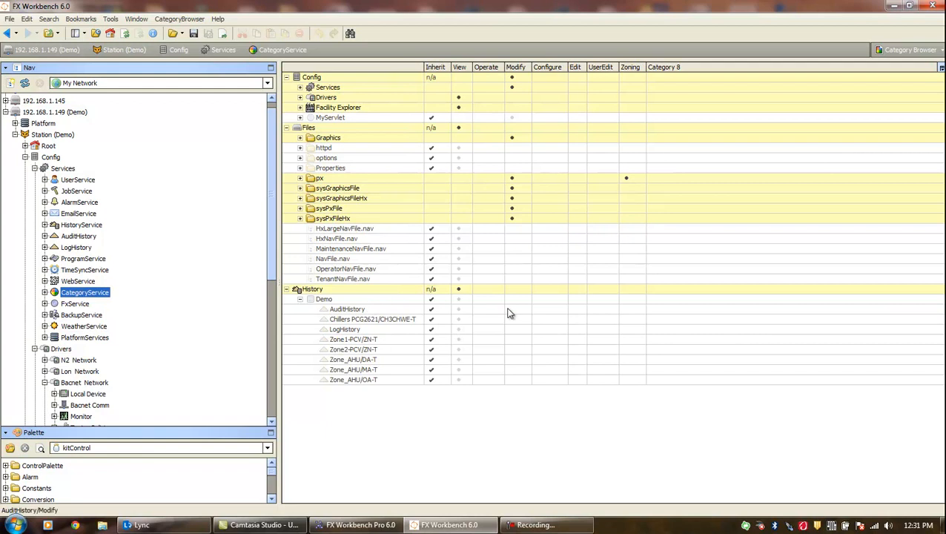
click(629, 302)
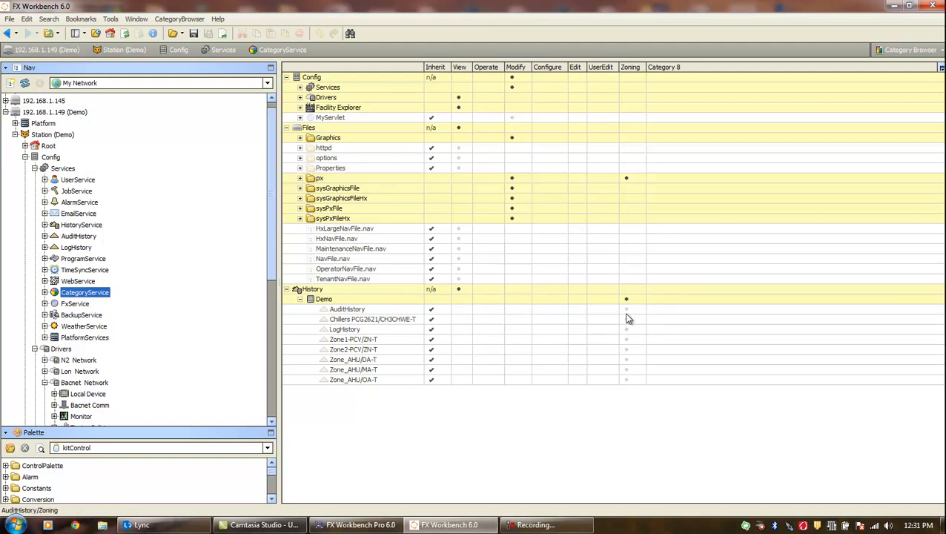
click(626, 310)
click(627, 320)
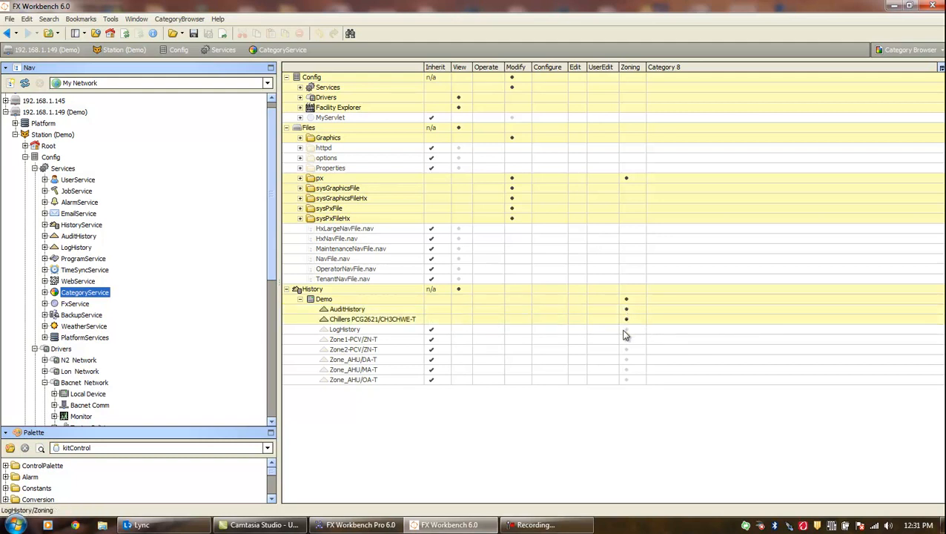
click(626, 329)
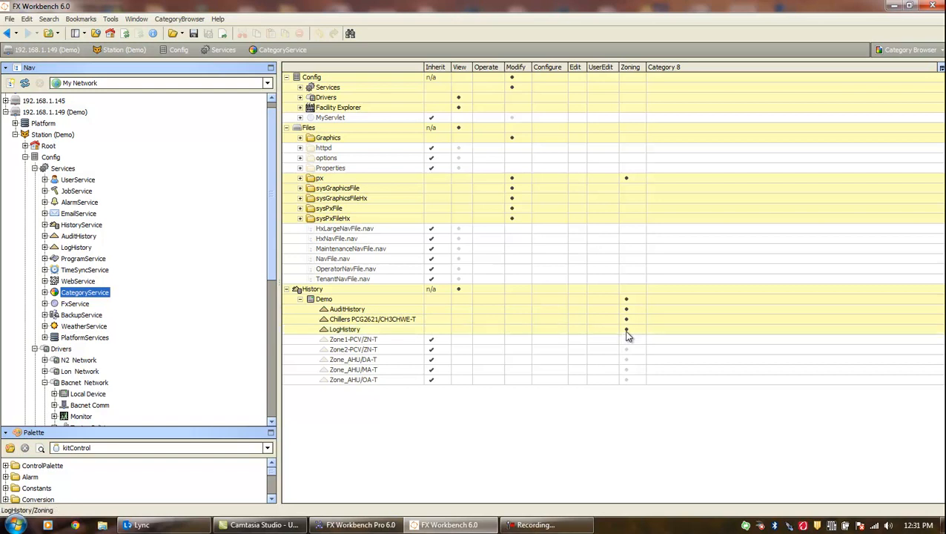
click(627, 340)
click(627, 350)
click(626, 360)
click(627, 369)
click(627, 382)
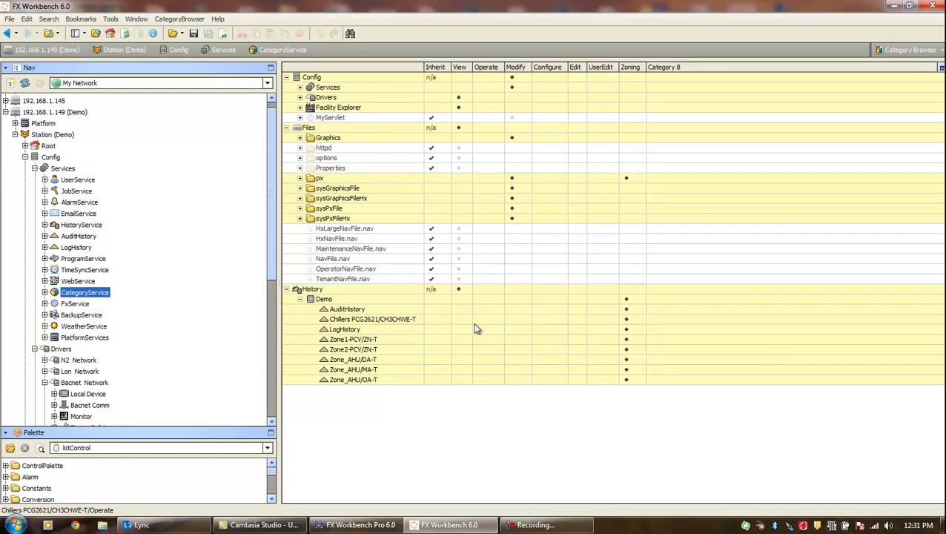
- Add the Demo group and its histories, AuditHistory through Zone_AHU/OA-T, to View
click(458, 300)
click(459, 309)
click(457, 319)
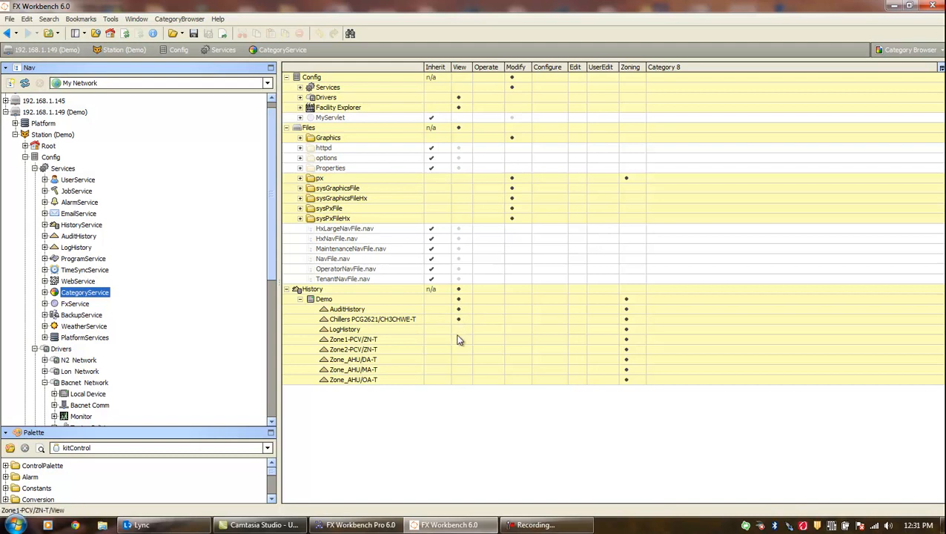
click(459, 339)
click(459, 349)
click(458, 359)
click(458, 370)
click(459, 379)
- Save the category changes and create one new user in UserService
click(81, 181)
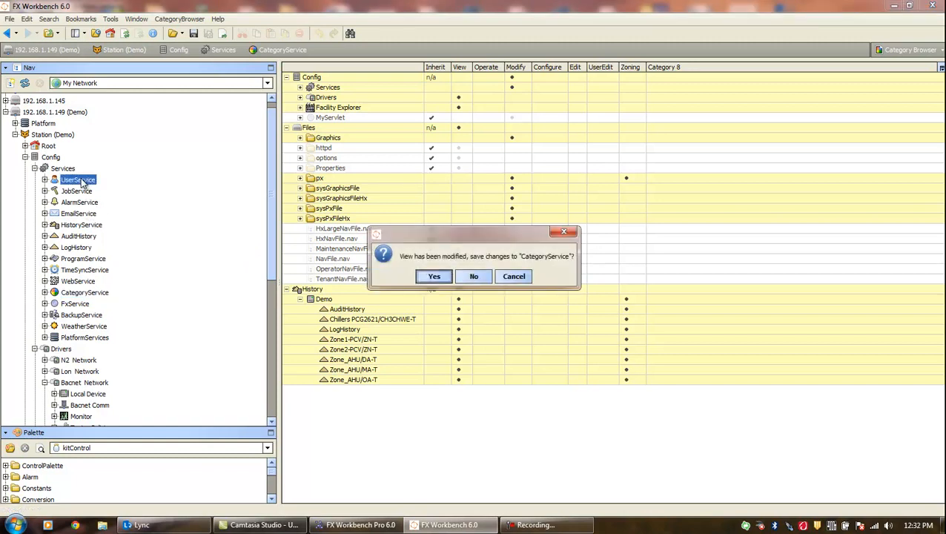
click(433, 282)
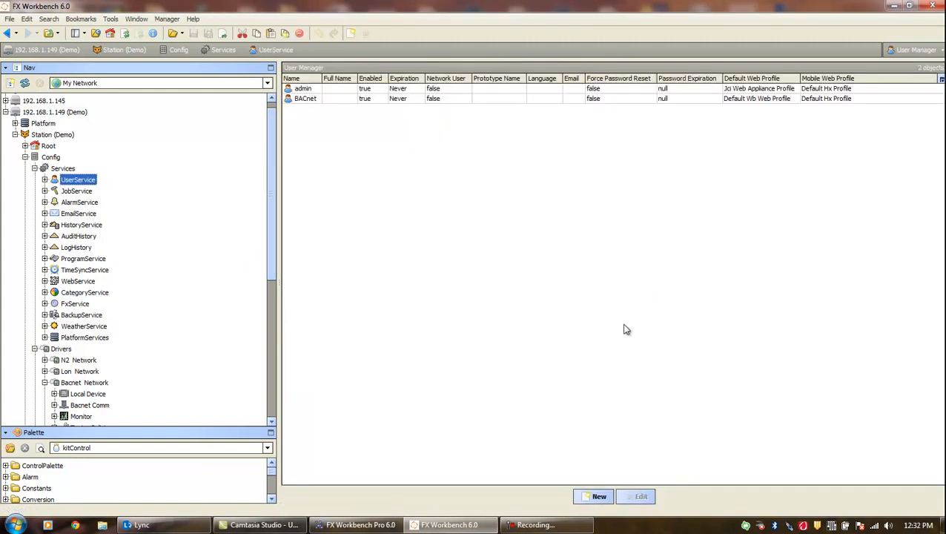
click(597, 495)
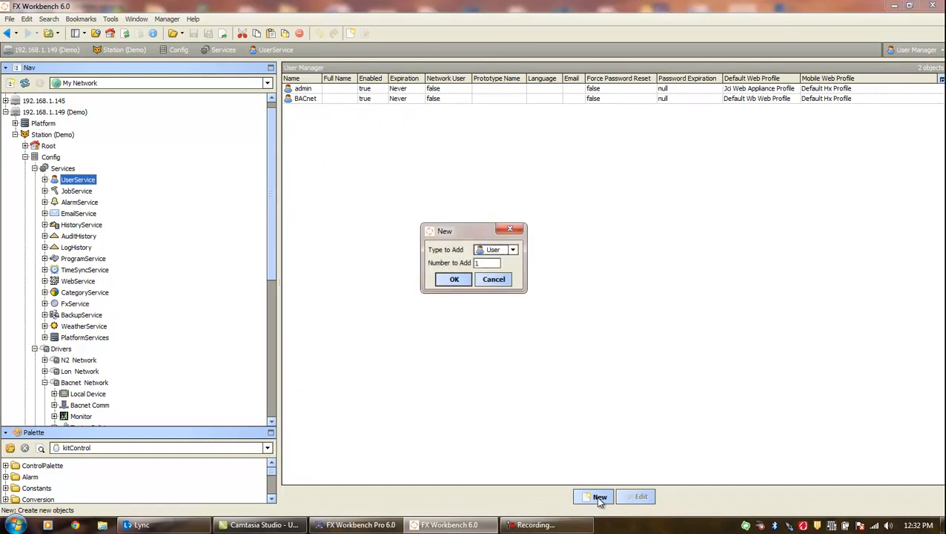
click(454, 280)
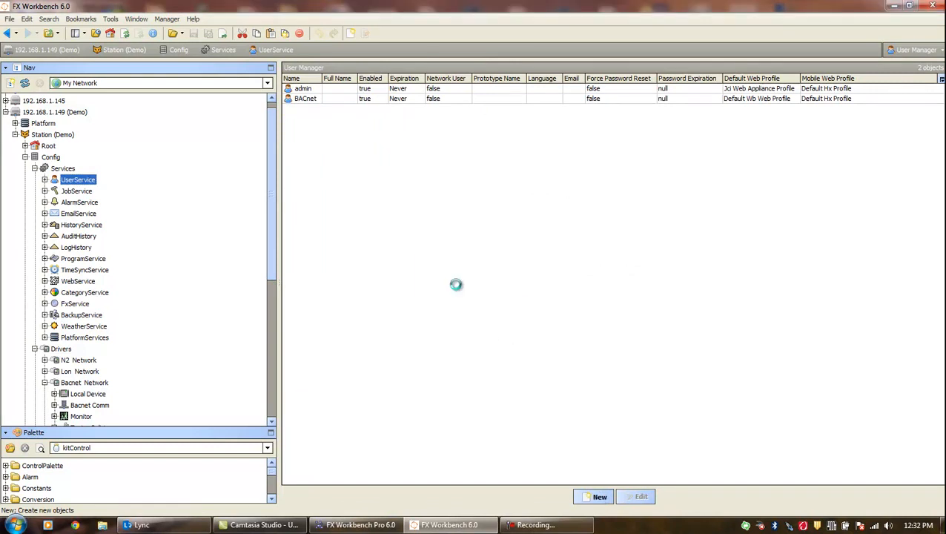
- Enter the new user's name, password and password confirmation
double_click(224, 85)
text(greg)
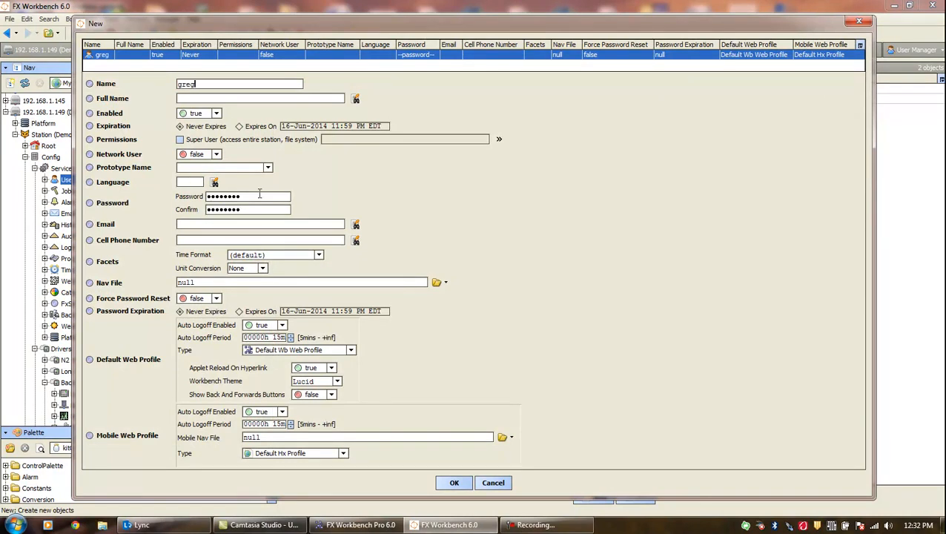
drag(240, 196, 92, 182)
drag(240, 209, 164, 210)
- Tick Zoning R, W and I permissions for the new user and confirm its creation
click(499, 140)
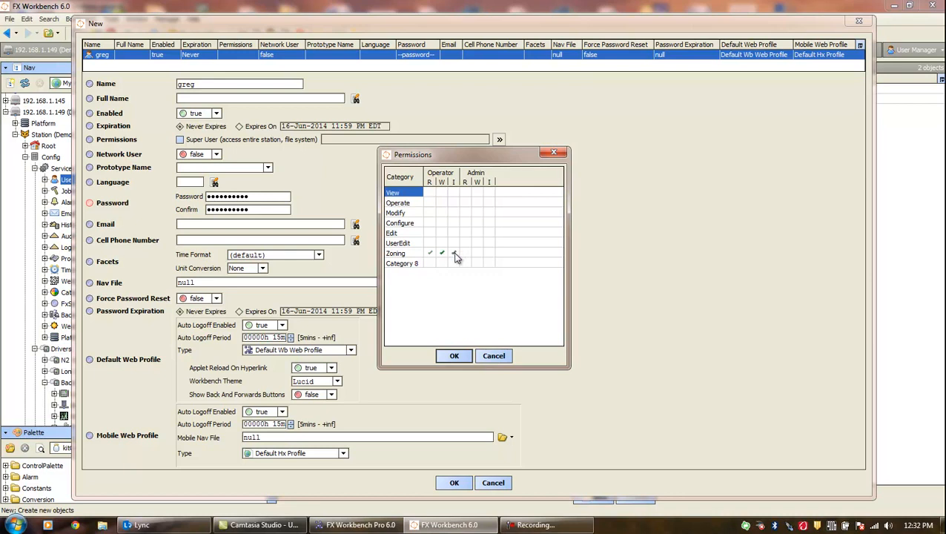
click(467, 254)
click(478, 255)
click(490, 255)
click(455, 356)
click(451, 482)
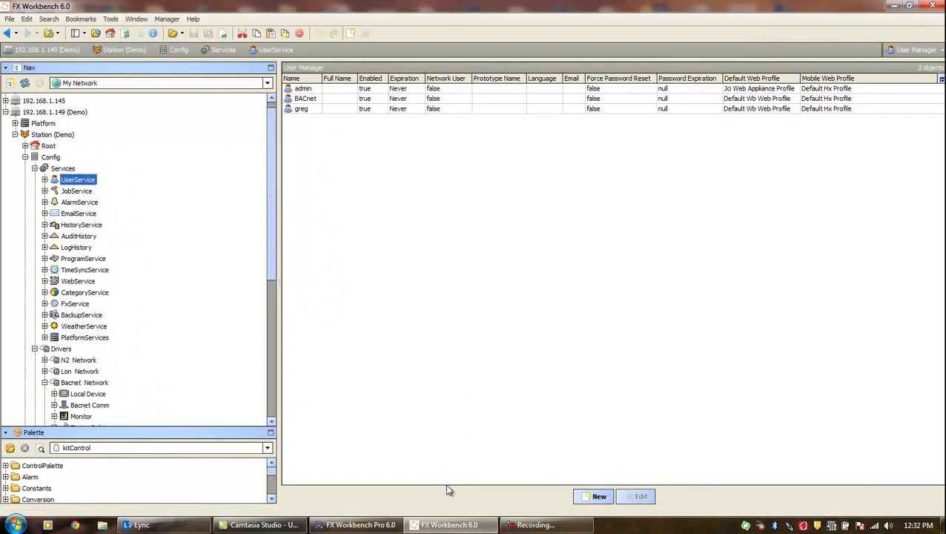
- Disconnect from the Demo station
click(9, 18)
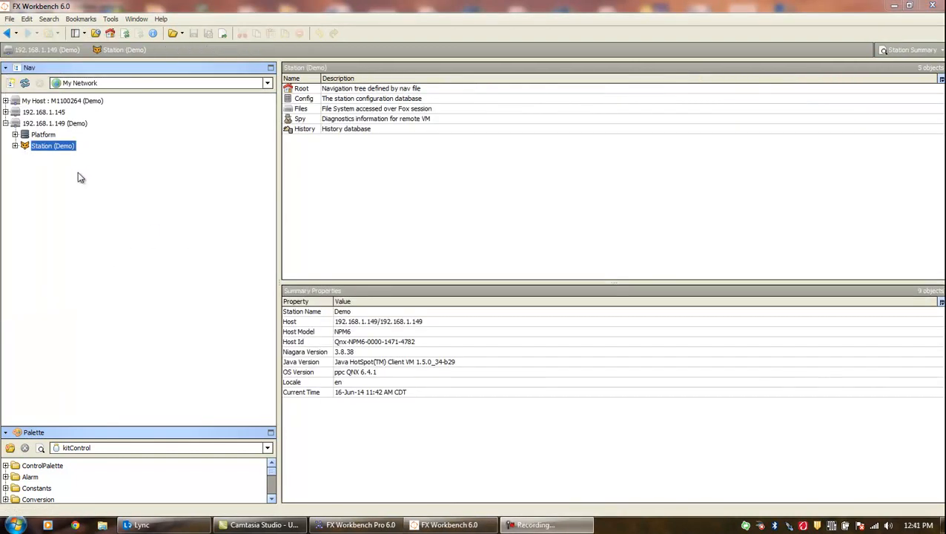
right_click(54, 148)
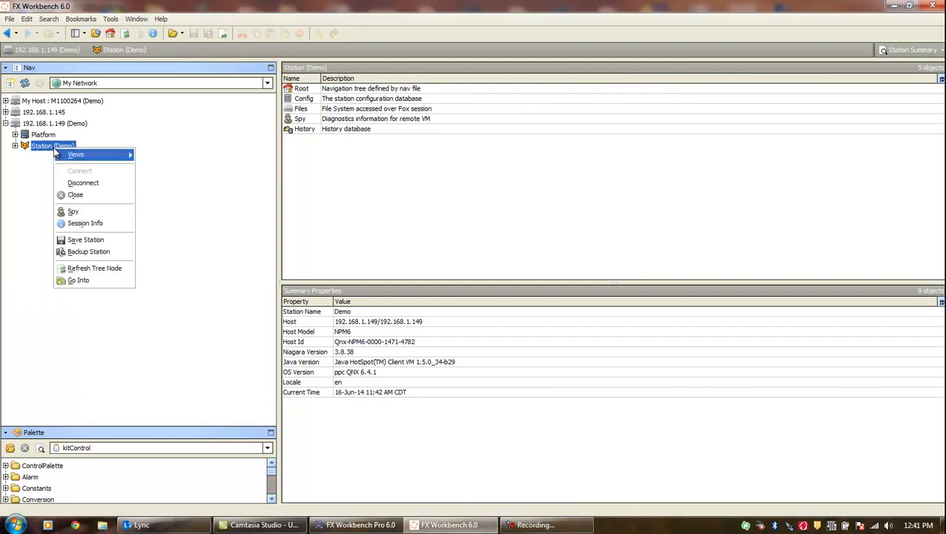
click(84, 183)
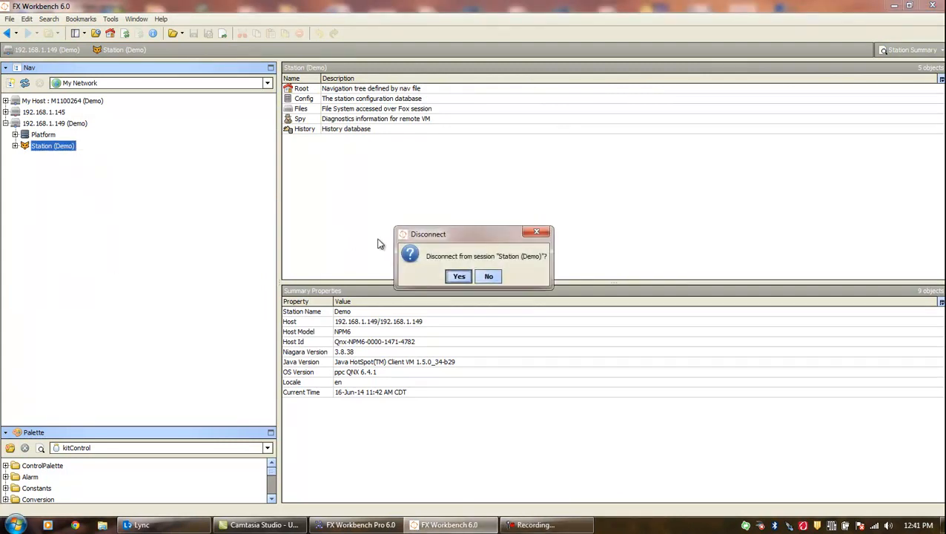
click(459, 277)
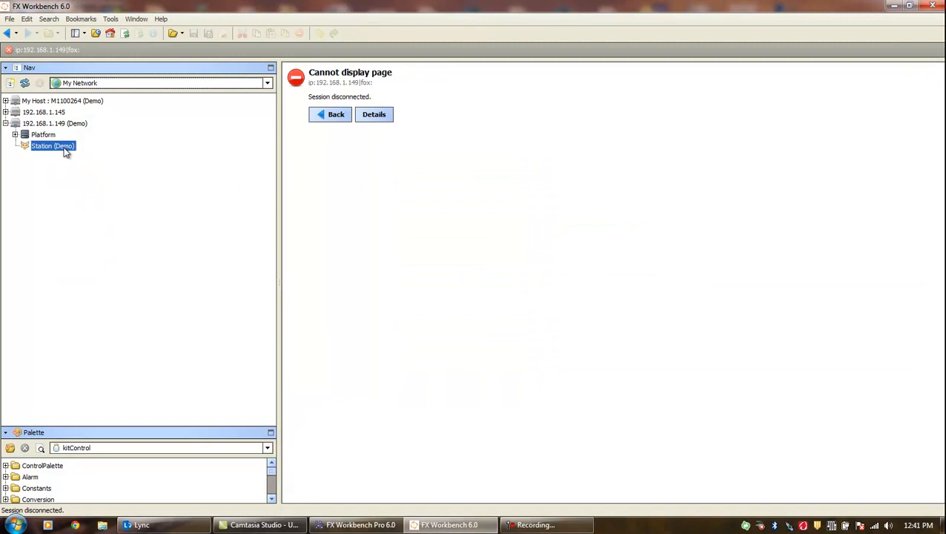
- Reconnect to the Demo station using the new user's username and password
right_click(66, 152)
click(86, 156)
text(greg)
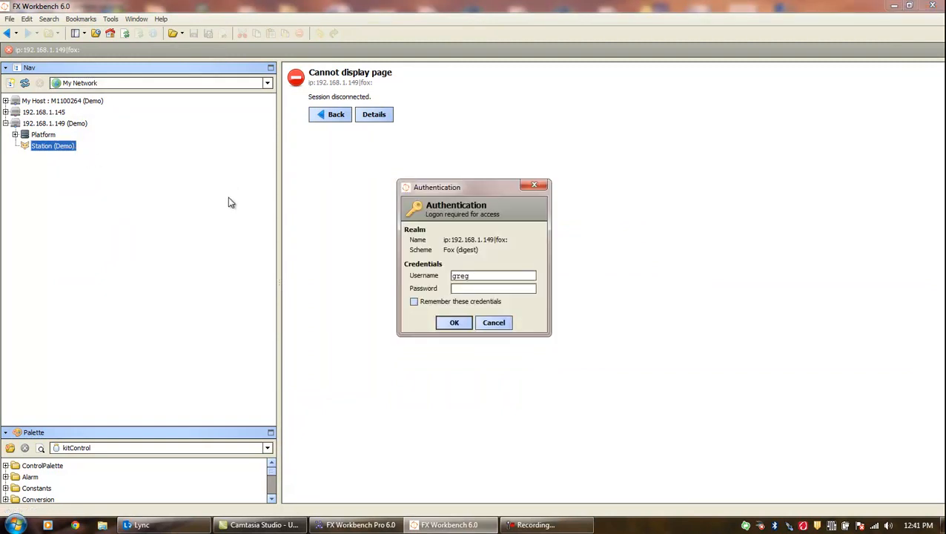
click(463, 288)
click(454, 322)
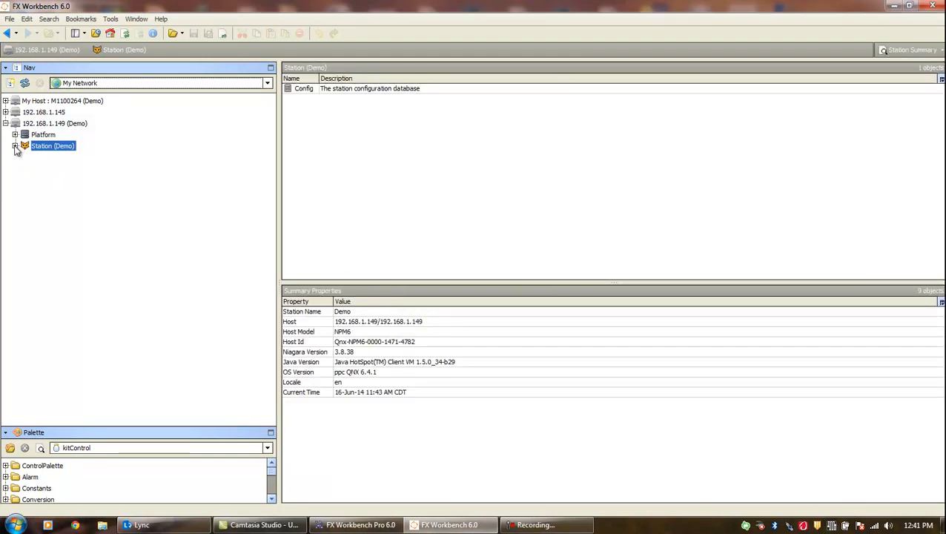
- Expand Station, Config, Services, Drivers and Bacnet Network in the Nav tree
click(15, 146)
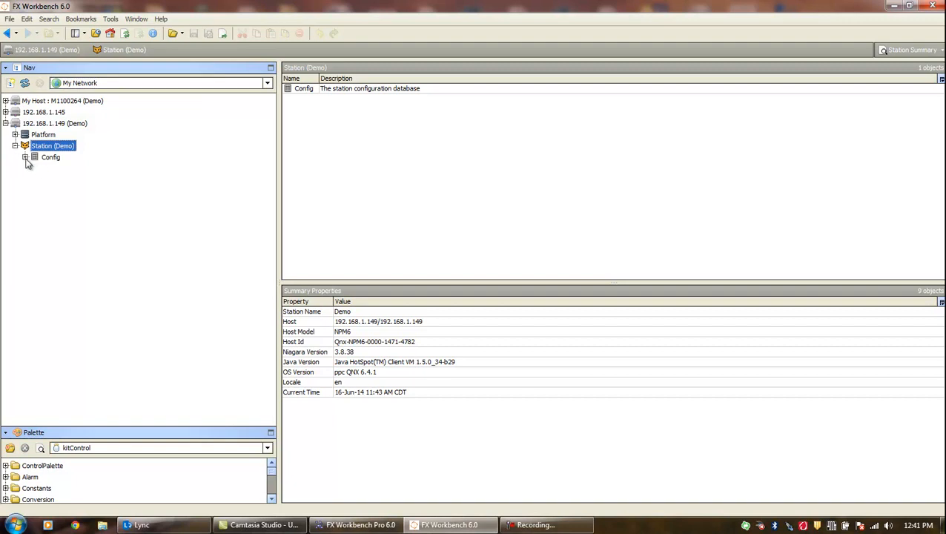
click(26, 158)
click(35, 169)
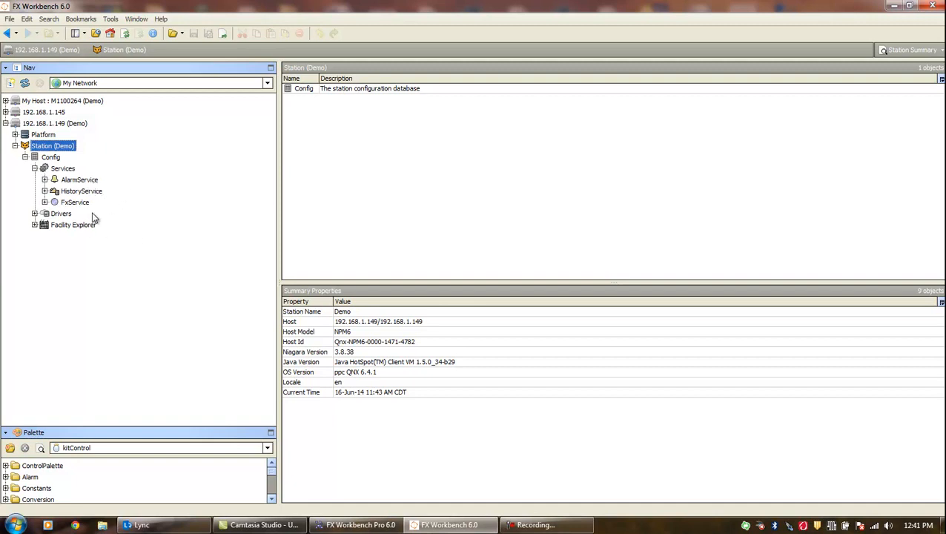
click(35, 213)
click(44, 225)
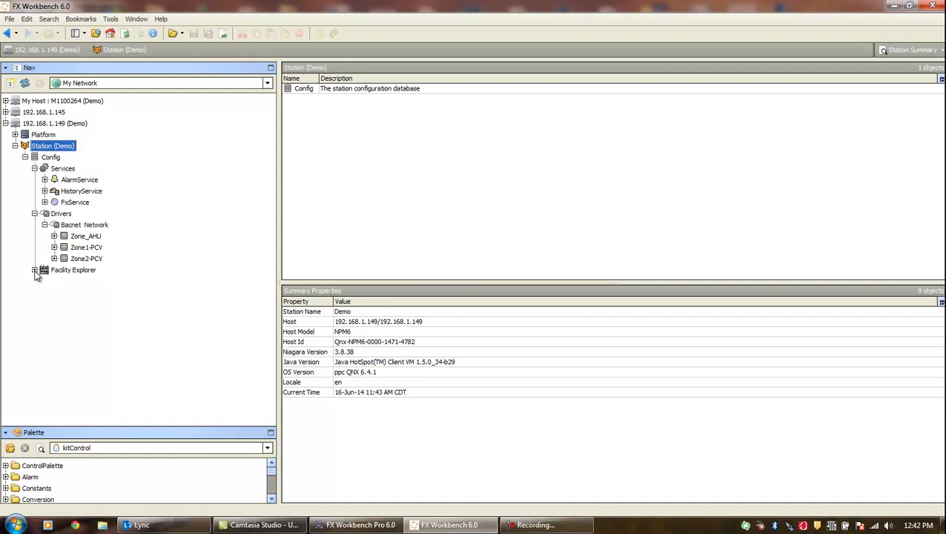
- Expand Facility Explorer, Custom Control and Link Folder, then open the Zone_AHU graphic
click(35, 270)
click(45, 281)
click(44, 303)
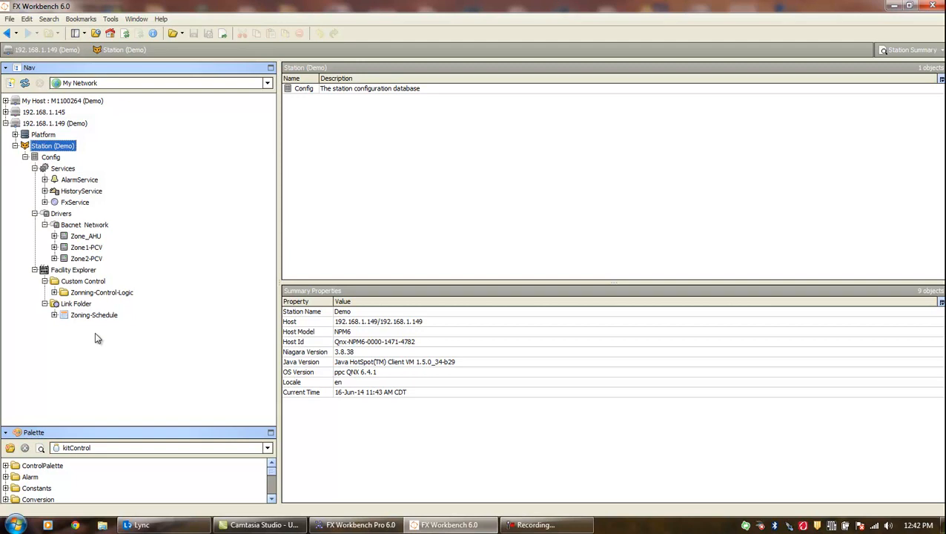
click(86, 236)
double_click(86, 237)
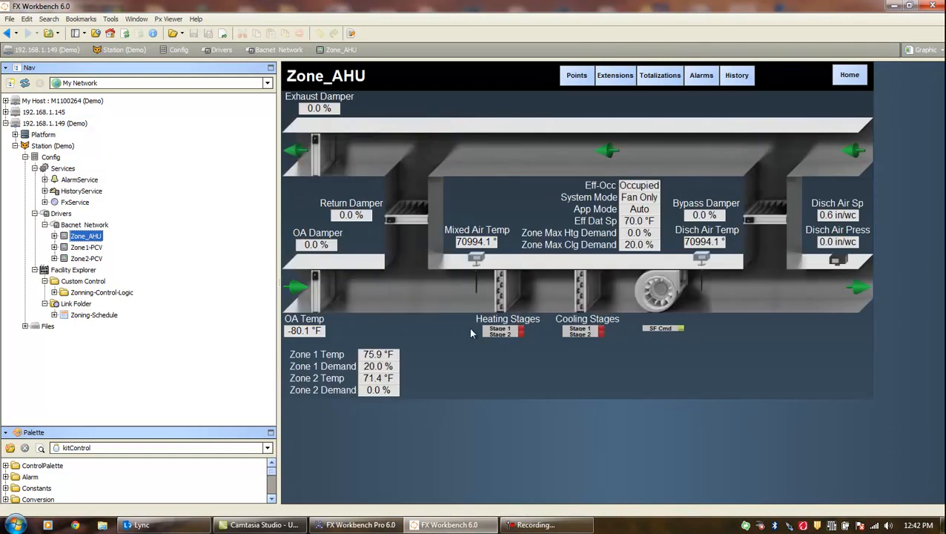
- Check Zone_AHU's Points, Extensions, Totalizations and Alarms pages, then bring up History Chart Builder
click(572, 75)
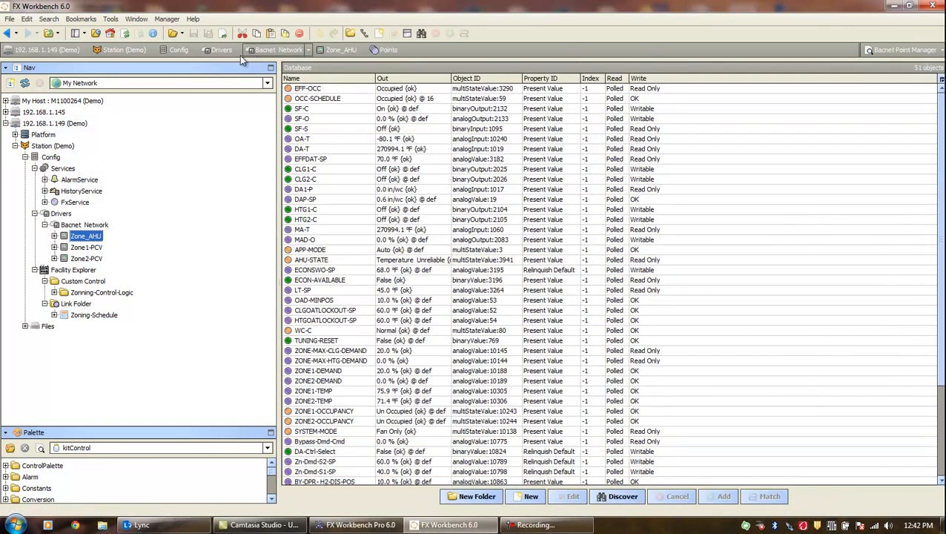
click(7, 35)
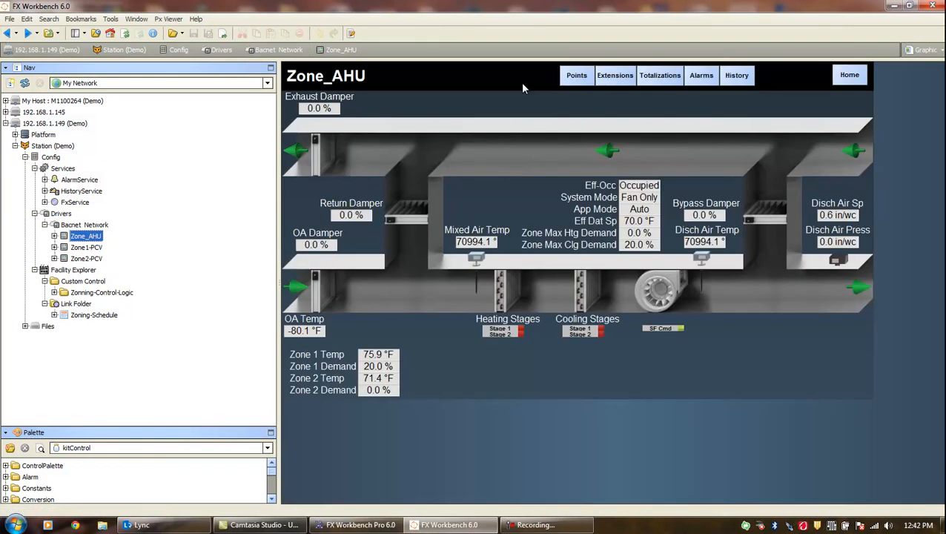
click(616, 76)
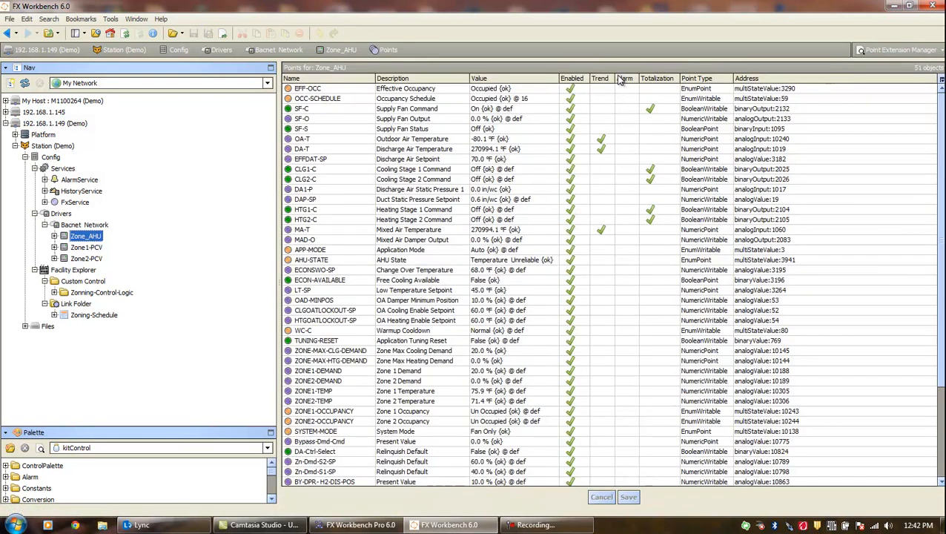
click(7, 35)
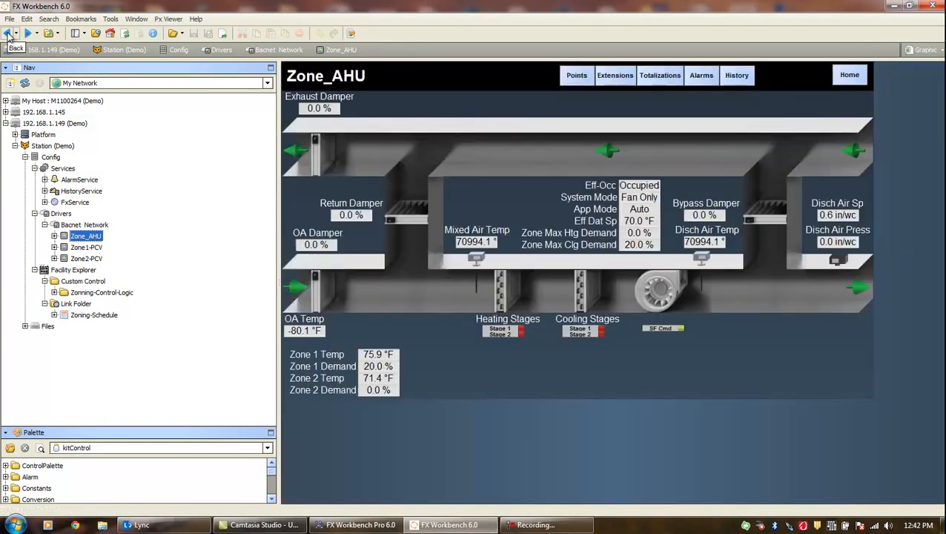
click(660, 76)
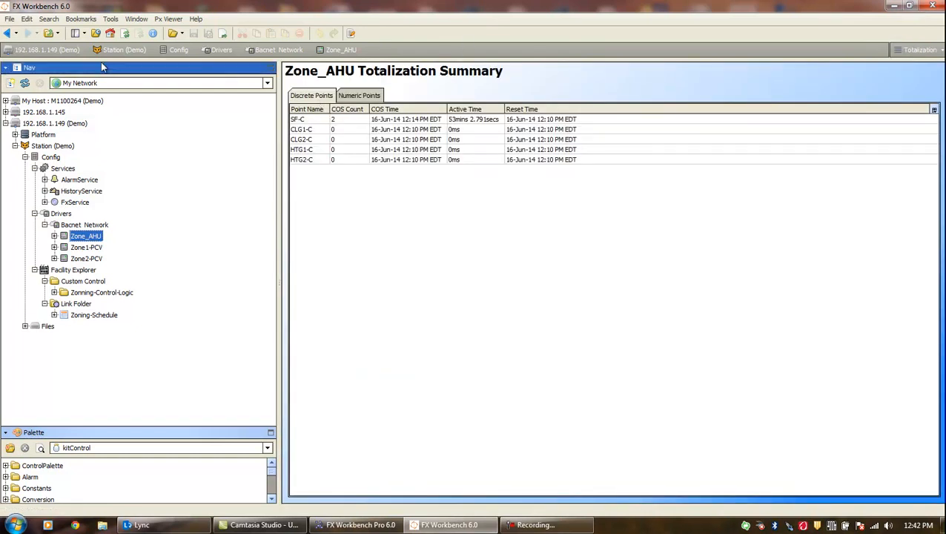
click(8, 34)
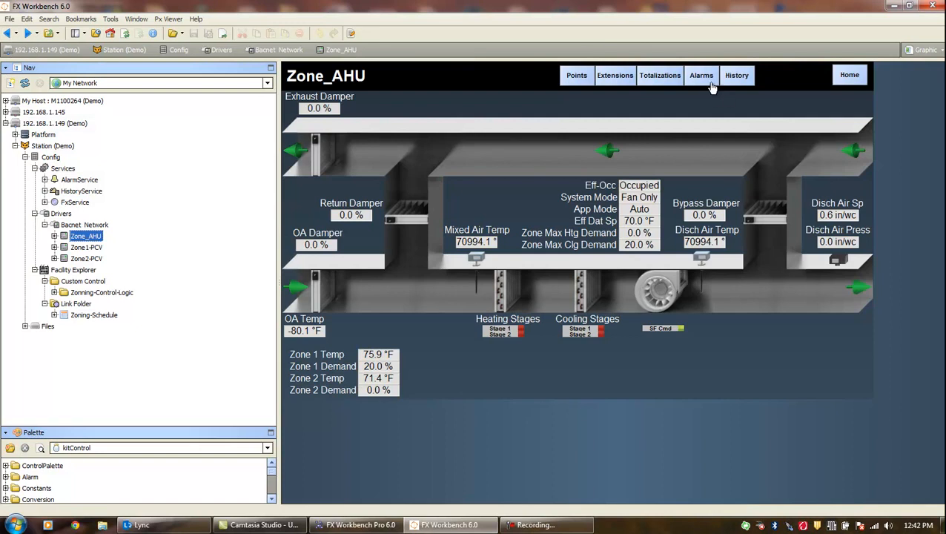
click(702, 77)
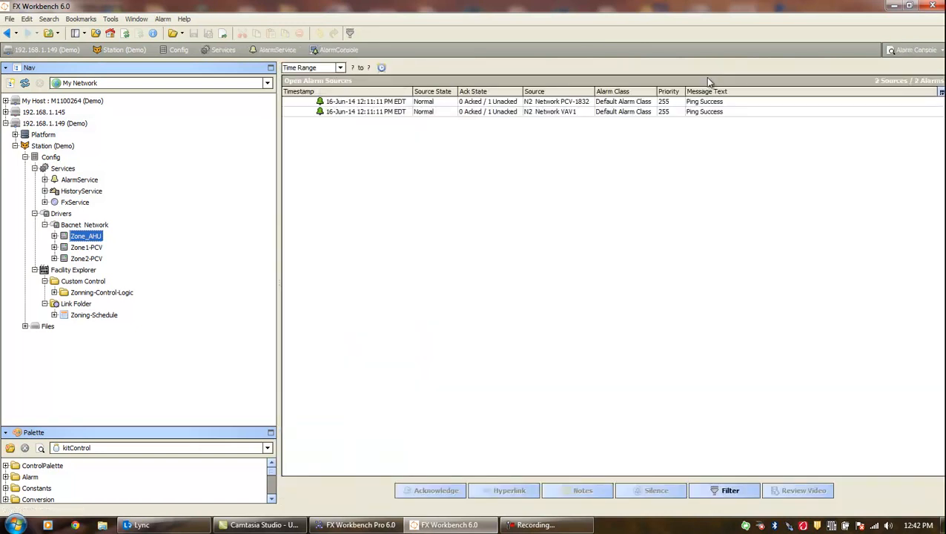
click(7, 34)
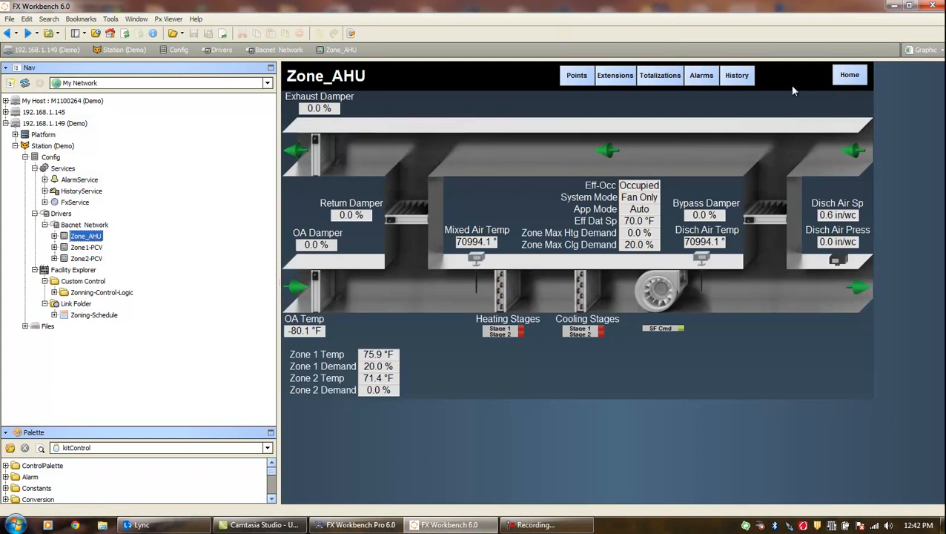
click(738, 77)
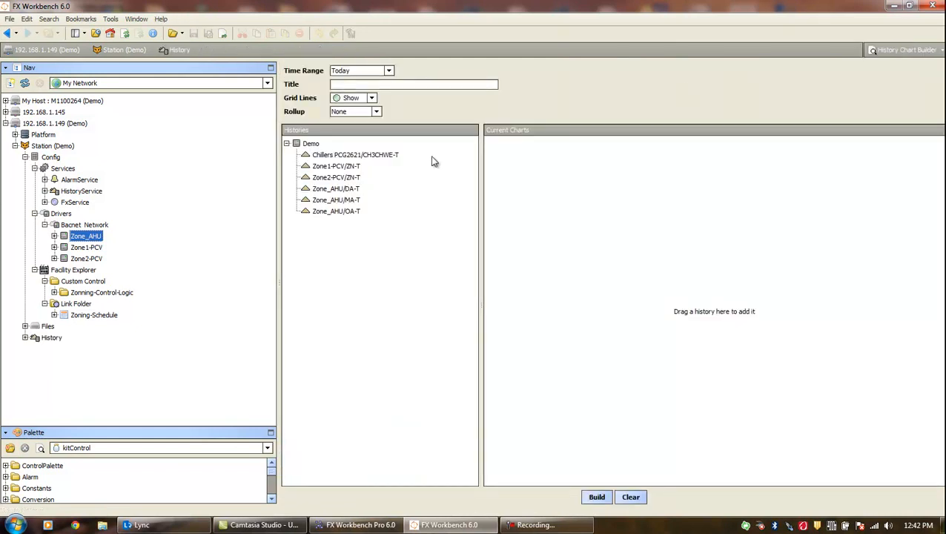
- Build a Zone1-PCV/ZN-T line chart, then go back twice to the Zone_AHU graphic
double_click(350, 168)
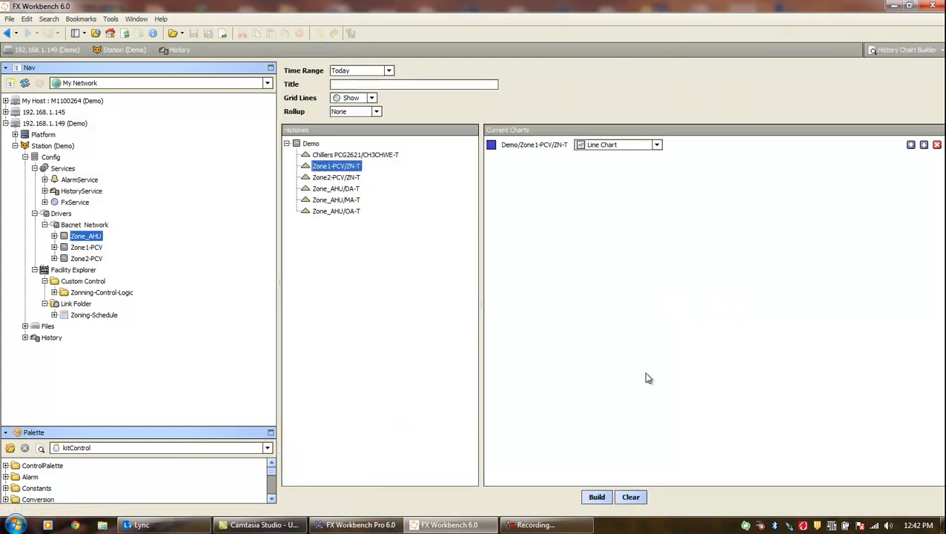
click(604, 499)
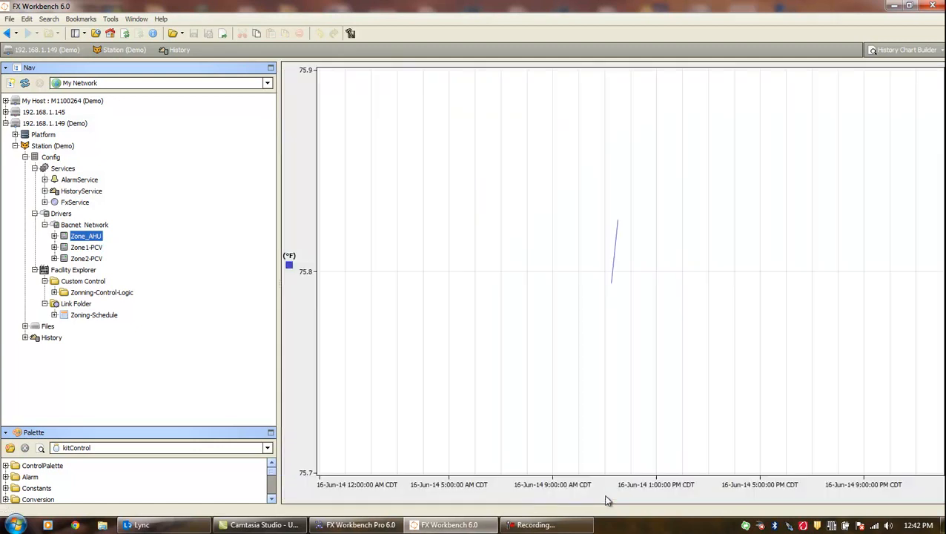
click(7, 33)
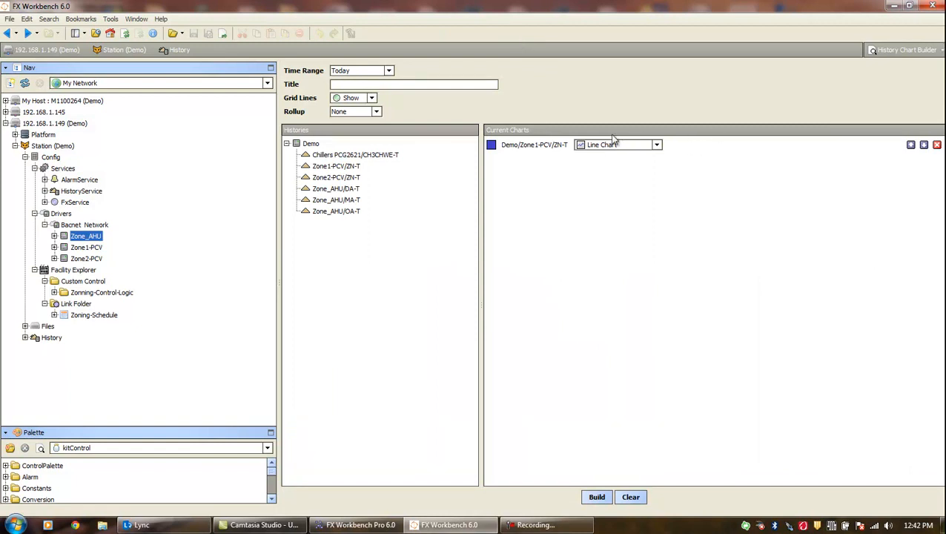
click(6, 33)
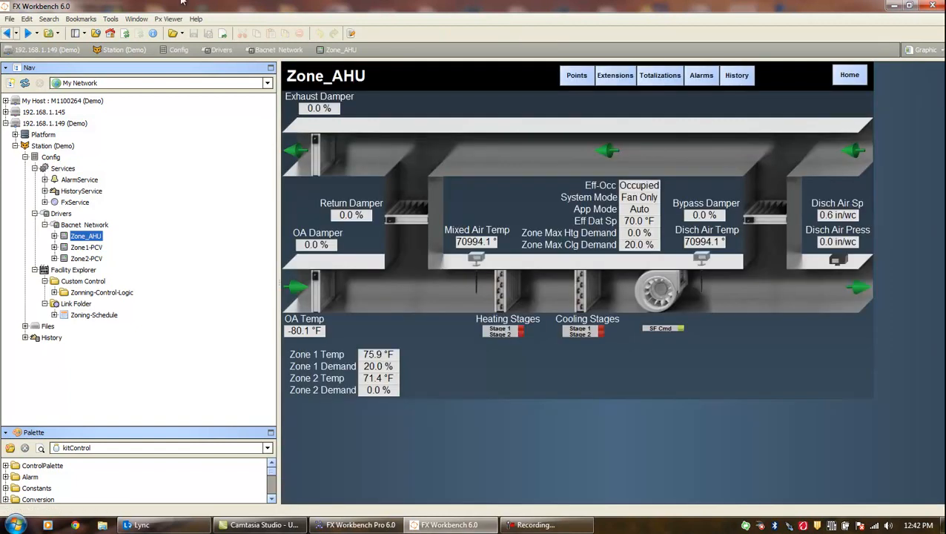
click(850, 79)
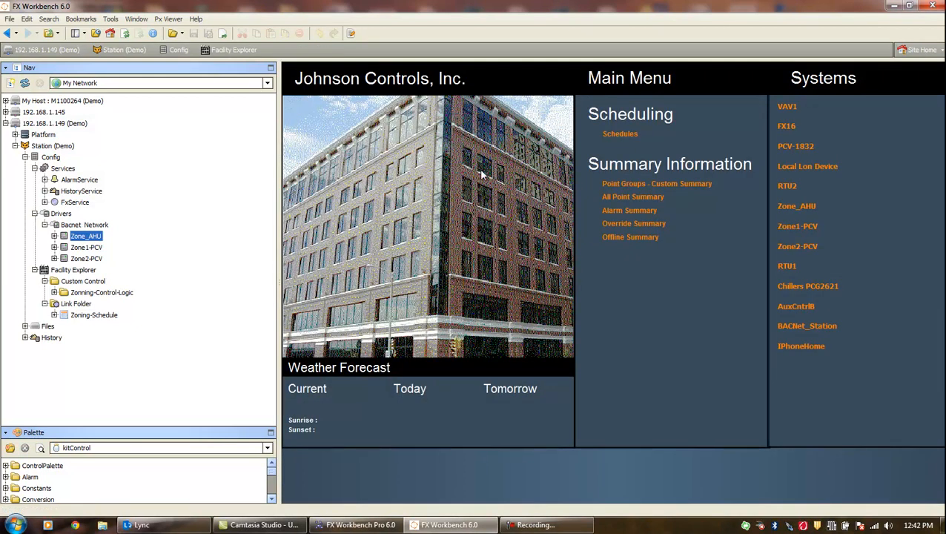
click(799, 227)
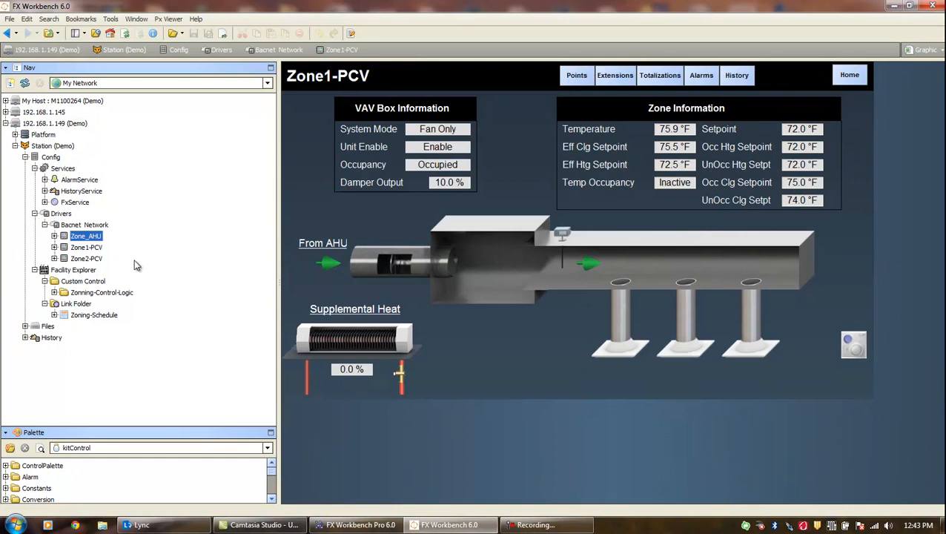
double_click(83, 260)
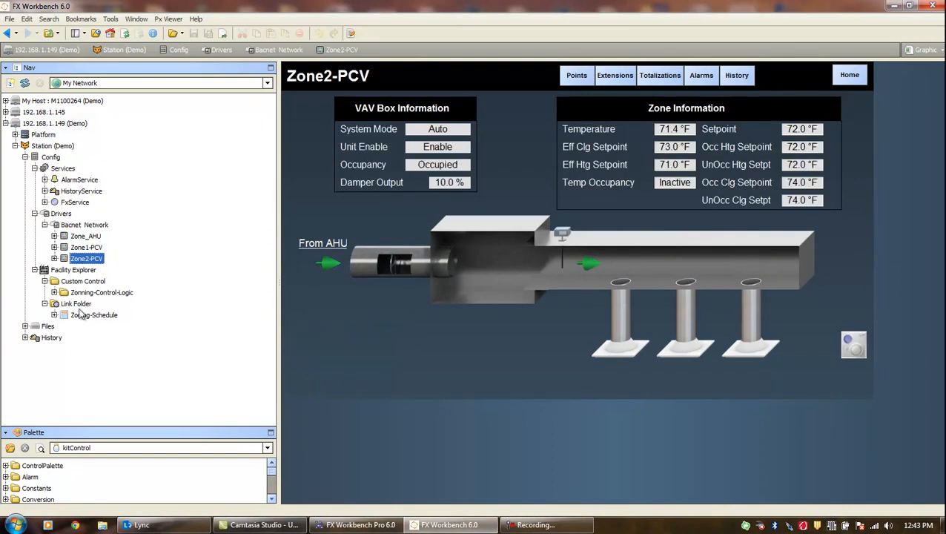
double_click(95, 293)
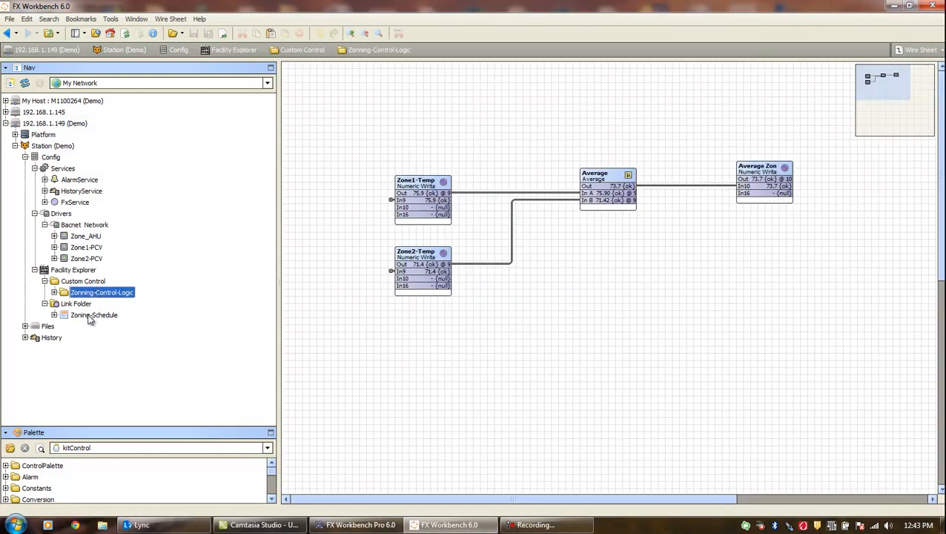
double_click(88, 316)
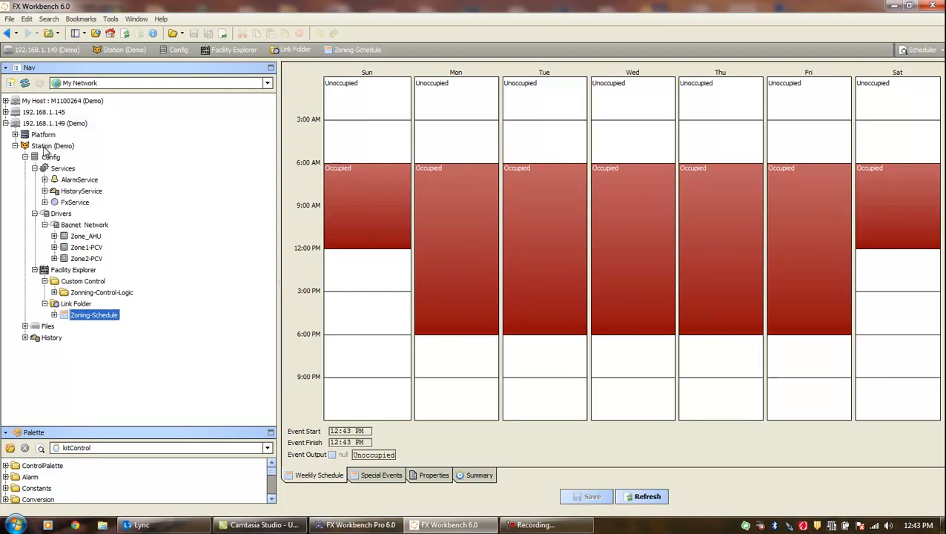
double_click(89, 236)
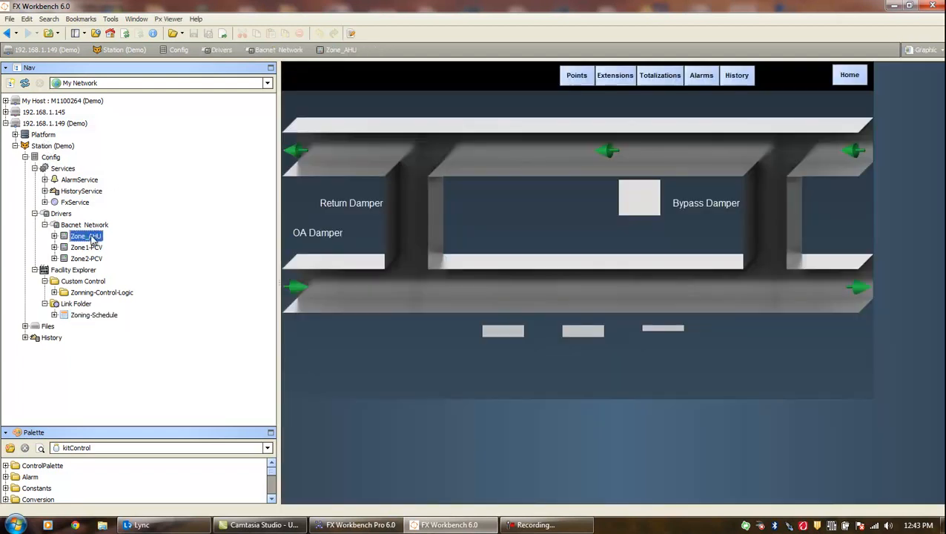